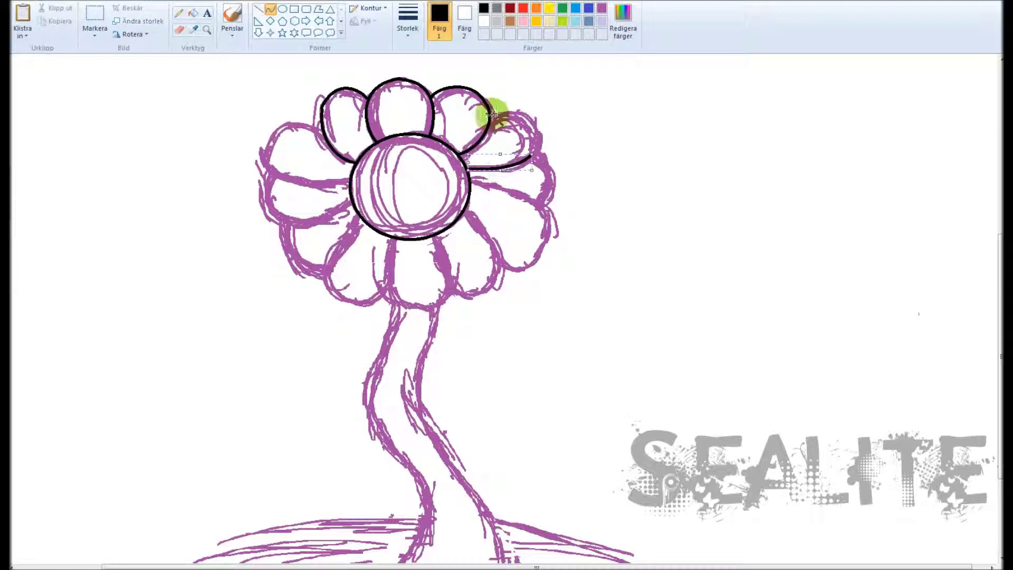
# Trace the flower's remaining petals on the sides and underside with black curves over the purple sketch.
pyautogui.moveTo(319, 123); pyautogui.dragTo(282, 177)
pyautogui.moveTo(296, 137); pyautogui.dragTo(293, 118)
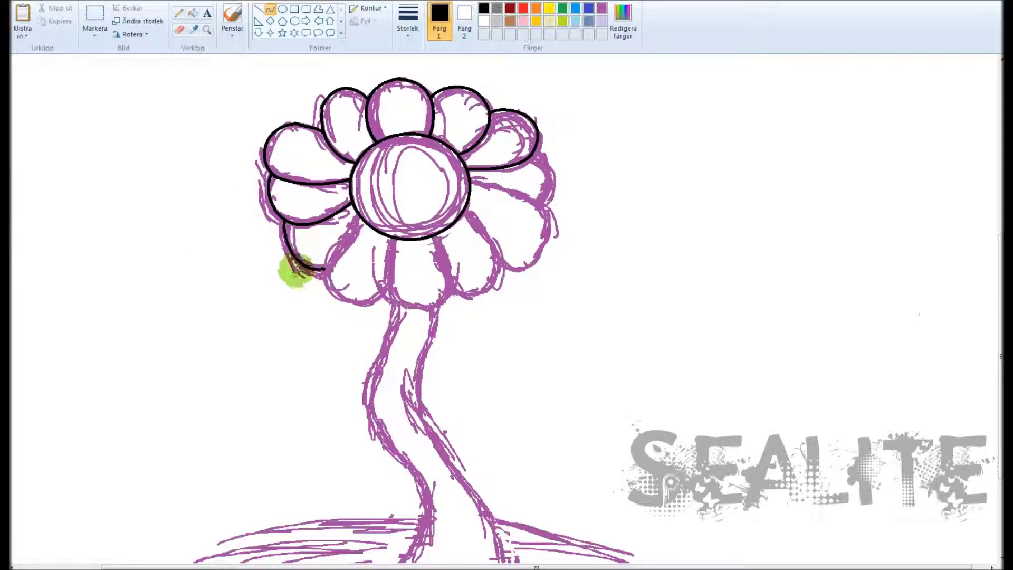
pyautogui.moveTo(437, 260); pyautogui.dragTo(457, 270)
pyautogui.rightClick(370, 296)
pyautogui.moveTo(378, 290); pyautogui.dragTo(335, 296)
pyautogui.moveTo(354, 304); pyautogui.dragTo(359, 310)
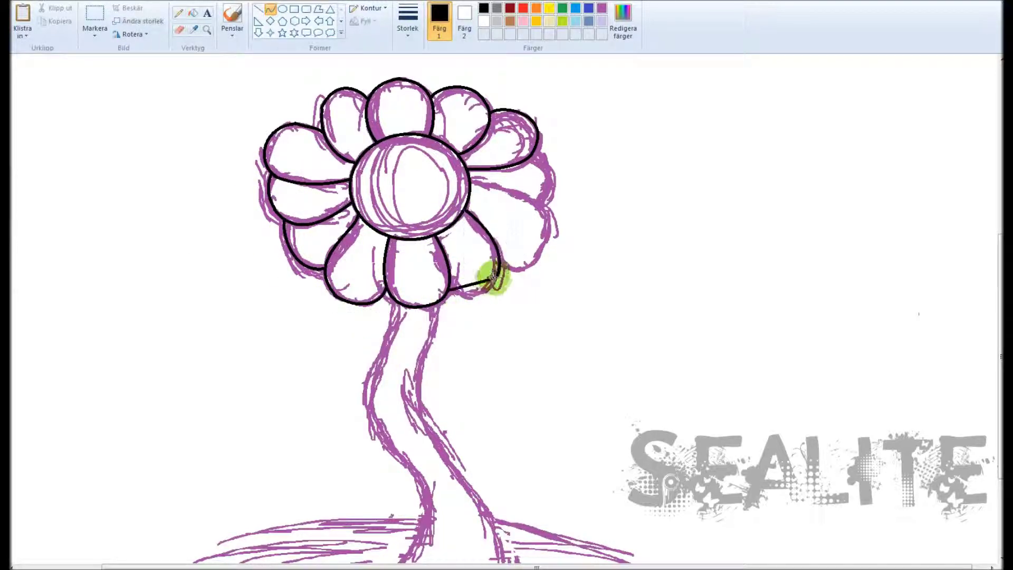
pyautogui.moveTo(517, 213); pyautogui.dragTo(551, 235)
pyautogui.moveTo(528, 190); pyautogui.dragTo(506, 271)
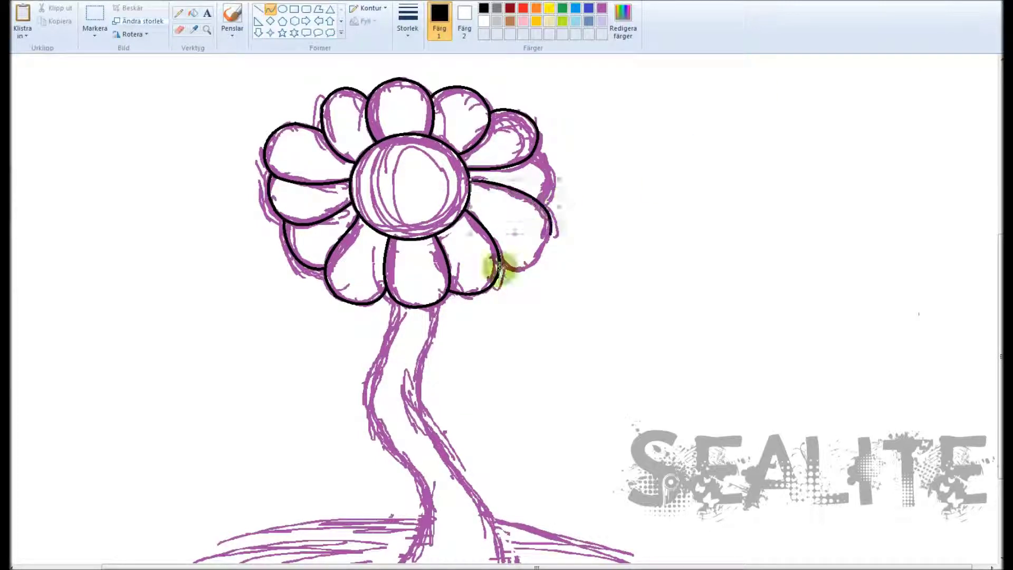
# Trace both edges of the upper stem with black curves, starting just below the petals.
pyautogui.click(207, 30)
pyautogui.click(396, 350)
pyautogui.moveTo(995, 358); pyautogui.dragTo(995, 391)
pyautogui.moveTo(496, 90); pyautogui.dragTo(452, 305)
pyautogui.moveTo(460, 211); pyautogui.dragTo(428, 227)
pyautogui.click(587, 91)
pyautogui.moveTo(587, 91); pyautogui.dragTo(546, 296)
pyautogui.moveTo(549, 211); pyautogui.dragTo(516, 222)
# Continue both black stem edges with curves down into the grass mound.
pyautogui.scroll(-3, 724, 480)
pyautogui.moveTo(733, 496); pyautogui.dragTo(546, 143)
pyautogui.moveTo(633, 295); pyautogui.dragTo(588, 271)
pyautogui.moveTo(448, 153); pyautogui.dragTo(504, 494)
pyautogui.moveTo(459, 222); pyautogui.dragTo(454, 296)
pyautogui.scroll(-2, 323, 219)
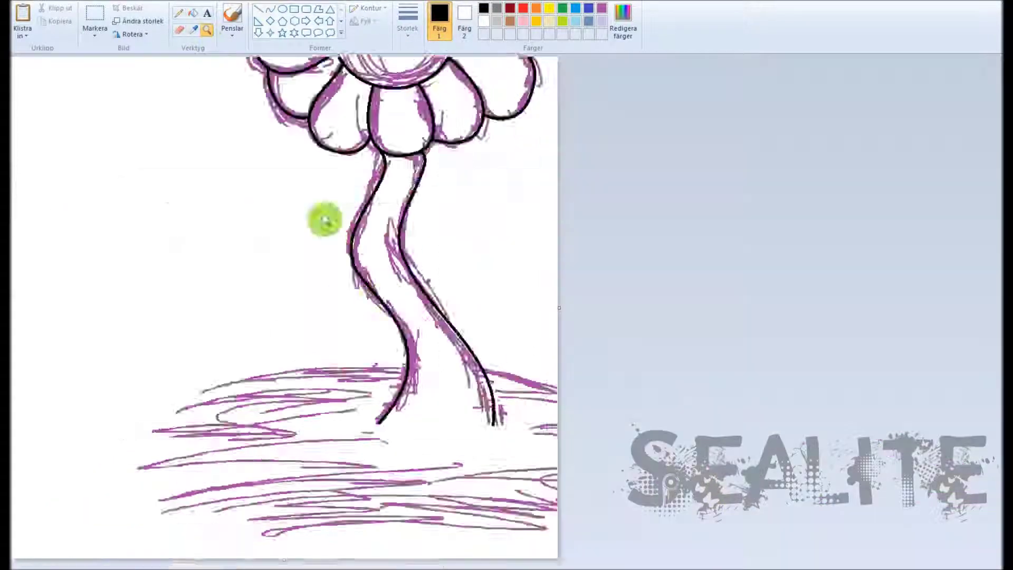
# Trace the grass mound's upper edge on the left of the stem with blue curves.
pyautogui.scroll(2, 324, 219)
pyautogui.scroll(-3, 323, 219)
pyautogui.click(576, 8)
pyautogui.click(206, 30)
pyautogui.click(383, 323)
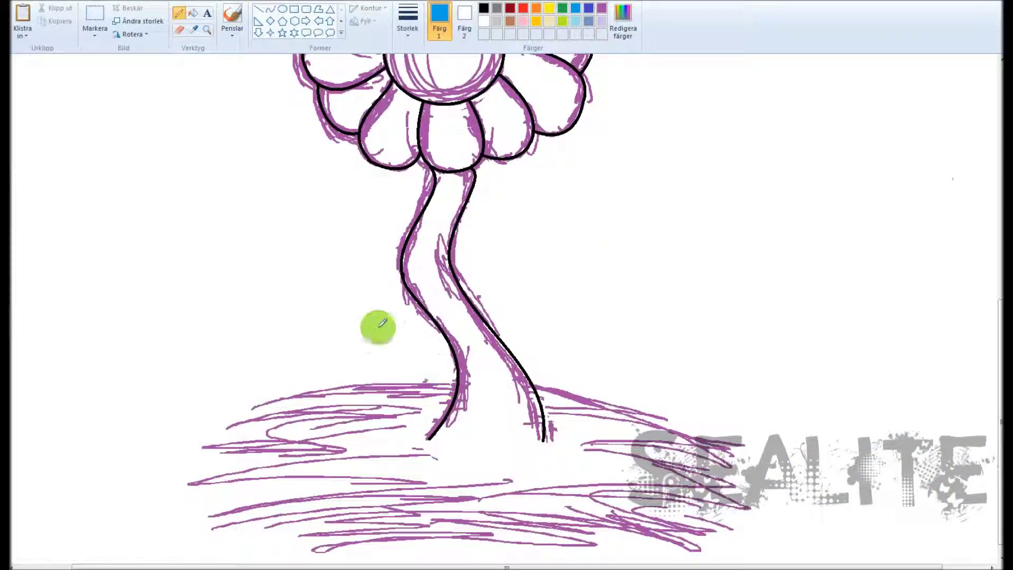
pyautogui.scroll(2, 367, 29)
pyautogui.click(270, 9)
pyautogui.moveTo(674, 287); pyautogui.dragTo(265, 338)
pyautogui.moveTo(475, 312); pyautogui.dragTo(672, 296)
pyautogui.rightClick(672, 303)
pyautogui.click(387, 291)
# Outline the upper pointed grass spikes on the mound's left side with blue curves.
pyautogui.moveTo(215, 373); pyautogui.dragTo(317, 346)
pyautogui.moveTo(166, 415); pyautogui.dragTo(419, 362)
pyautogui.moveTo(483, 330)
pyautogui.mouseDown()
pyautogui.moveTo(374, 324)
pyautogui.moveTo(219, 377)
pyautogui.mouseUp()
pyautogui.moveTo(165, 413); pyautogui.dragTo(137, 485)
pyautogui.click(445, 409)
pyautogui.click(319, 445)
# Outline the lower left grass spikes and the mound's bottom edge with blue curves.
pyautogui.scroll(-3, 552, 382)
pyautogui.moveTo(138, 378); pyautogui.dragTo(174, 446)
pyautogui.click(549, 388)
pyautogui.moveTo(430, 465); pyautogui.dragTo(169, 452)
pyautogui.moveTo(296, 459)
pyautogui.mouseDown()
pyautogui.moveTo(317, 528)
pyautogui.moveTo(316, 449)
pyautogui.mouseUp()
pyautogui.moveTo(946, 508); pyautogui.dragTo(296, 512)
pyautogui.moveTo(622, 507); pyautogui.dragTo(623, 478)
pyautogui.moveTo(489, 559); pyautogui.dragTo(718, 559)
# Outline the upper grass spikes on the mound's right side with blue curves.
pyautogui.moveTo(317, 181); pyautogui.dragTo(581, 244)
pyautogui.moveTo(719, 321); pyautogui.dragTo(443, 235)
pyautogui.moveTo(393, 298); pyautogui.dragTo(720, 322)
pyautogui.moveTo(449, 240); pyautogui.dragTo(580, 245)
pyautogui.moveTo(739, 419); pyautogui.dragTo(414, 305)
pyautogui.moveTo(607, 359); pyautogui.dragTo(708, 475)
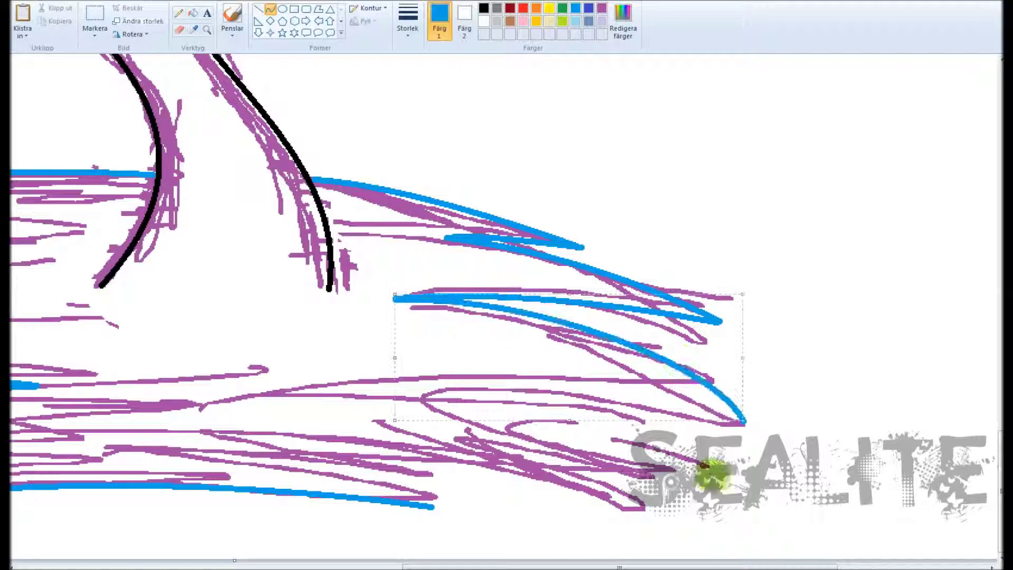
# Close the grass outline with blue curves around the lower right spikes.
pyautogui.moveTo(742, 423); pyautogui.dragTo(496, 407)
pyautogui.moveTo(559, 407); pyautogui.dragTo(570, 393)
pyautogui.moveTo(660, 520); pyautogui.dragTo(504, 446)
pyautogui.moveTo(592, 443); pyautogui.dragTo(570, 465)
pyautogui.moveTo(660, 520); pyautogui.dragTo(401, 475)
pyautogui.moveTo(417, 478); pyautogui.dragTo(473, 475)
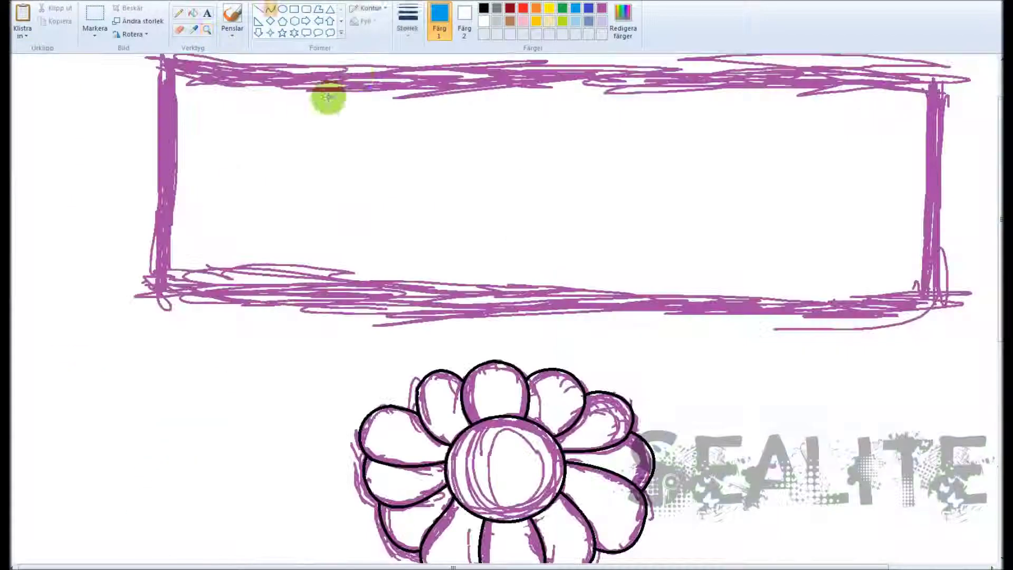
# Paint the sketched rectangular banner above the flower solid black.
pyautogui.click(316, 95)
pyautogui.click(469, 29)
pyautogui.click(484, 8)
pyautogui.moveTo(164, 195)
pyautogui.mouseDown()
pyautogui.moveTo(501, 300)
pyautogui.moveTo(959, 83)
pyautogui.moveTo(385, 79)
pyautogui.moveTo(166, 185)
pyautogui.mouseUp()
pyautogui.click(229, 14)
pyautogui.moveTo(168, 285)
pyautogui.mouseDown()
pyautogui.moveTo(823, 69)
pyautogui.moveTo(475, 316)
pyautogui.moveTo(164, 300)
pyautogui.moveTo(193, 88)
pyautogui.mouseUp()
# Draw a white rectangular frame of thin straight lines just inside the black banner's edges.
pyautogui.click(258, 9)
pyautogui.click(483, 22)
pyautogui.click(440, 21)
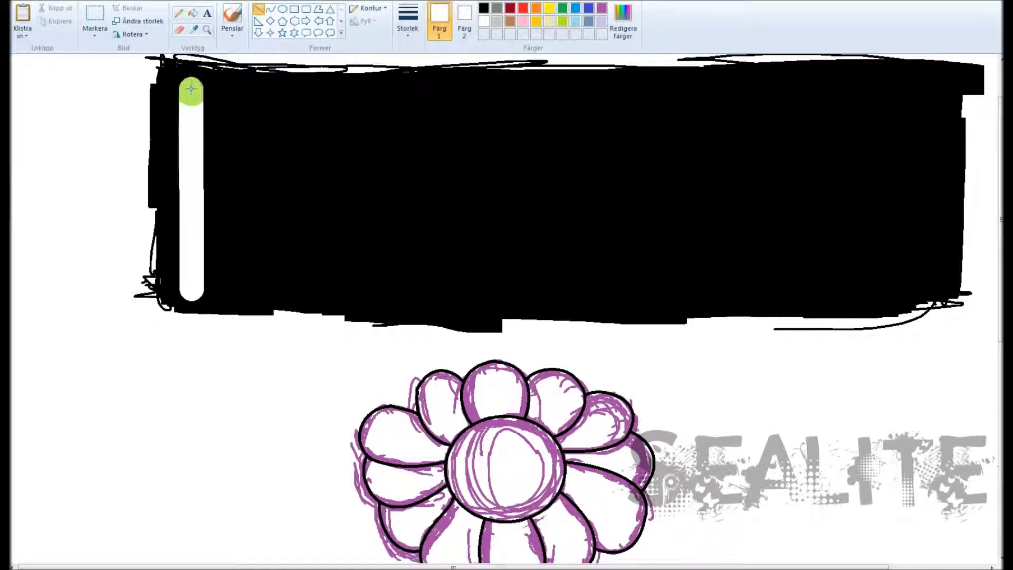
pyautogui.hotkey('ctrl', '-')
pyautogui.hotkey('ctrl', '-')
pyautogui.hotkey('ctrl', '-')
pyautogui.hotkey('ctrl', '-')
pyautogui.hotkey('ctrl', '-')
pyautogui.moveTo(938, 86); pyautogui.dragTo(191, 90)
pyautogui.hotkey('ctrl', '-')
pyautogui.hotkey('ctrl', '-')
pyautogui.moveTo(191, 290); pyautogui.dragTo(930, 289)
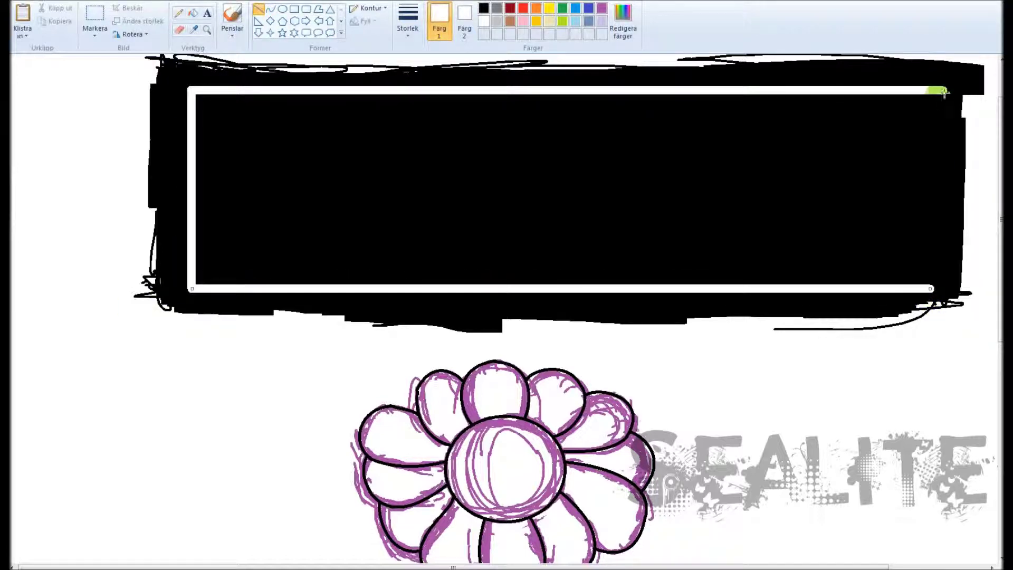
# Erase the ragged black paint outside the white frame along the banner's top edge.
pyautogui.click(483, 8)
pyautogui.scroll(-3, 507, 306)
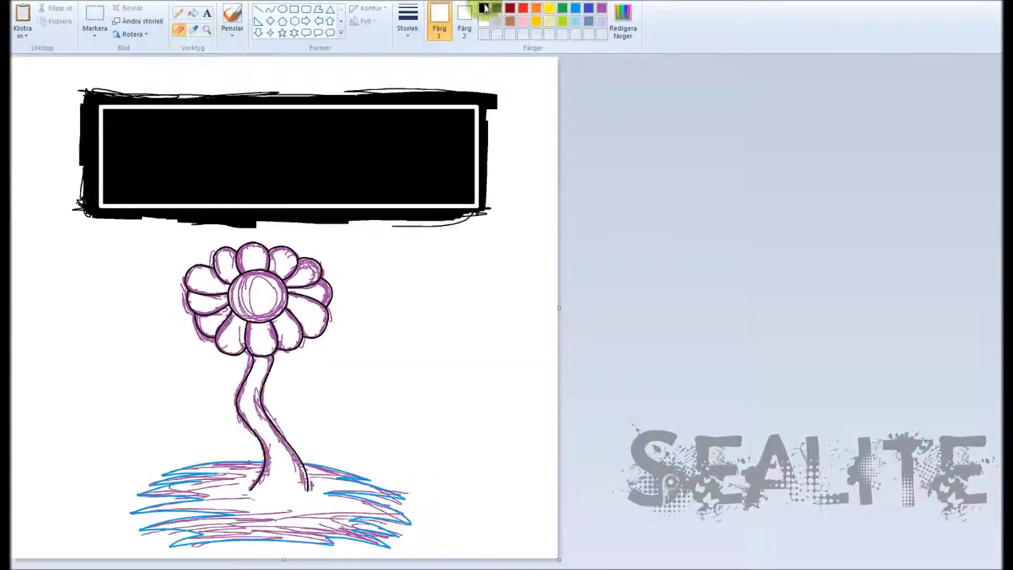
pyautogui.click(180, 30)
pyautogui.scroll(5, 506, 306)
pyautogui.moveTo(188, 75)
pyautogui.mouseDown()
pyautogui.moveTo(339, 142)
pyautogui.moveTo(899, 145)
pyautogui.mouseUp()
pyautogui.hscroll(5, 898, 146)
pyautogui.moveTo(295, 137)
pyautogui.mouseDown()
pyautogui.moveTo(731, 140)
pyautogui.moveTo(973, 125)
pyautogui.mouseUp()
pyautogui.hscroll(3, 973, 125)
# Erase the ragged black paint outside the frame along the banner's right, bottom and left sides.
pyautogui.moveTo(616, 137)
pyautogui.mouseDown()
pyautogui.moveTo(696, 475)
pyautogui.moveTo(696, 533)
pyautogui.mouseUp()
pyautogui.scroll(-5, 696, 533)
pyautogui.moveTo(701, 210)
pyautogui.mouseDown()
pyautogui.moveTo(508, 254)
pyautogui.moveTo(89, 256)
pyautogui.mouseUp()
pyautogui.hscroll(-10, 521, 541)
pyautogui.moveTo(799, 258)
pyautogui.mouseDown()
pyautogui.moveTo(698, 245)
pyautogui.moveTo(95, 248)
pyautogui.mouseUp()
pyautogui.hscroll(-8, 95, 248)
pyautogui.moveTo(370, 132)
pyautogui.mouseDown()
pyautogui.moveTo(339, 164)
pyautogui.moveTo(310, 169)
pyautogui.mouseUp()
# Erase only the purple sketch lines from the flower, stem and grass, keeping the black and blue outlines.
pyautogui.scroll(-5, 310, 170)
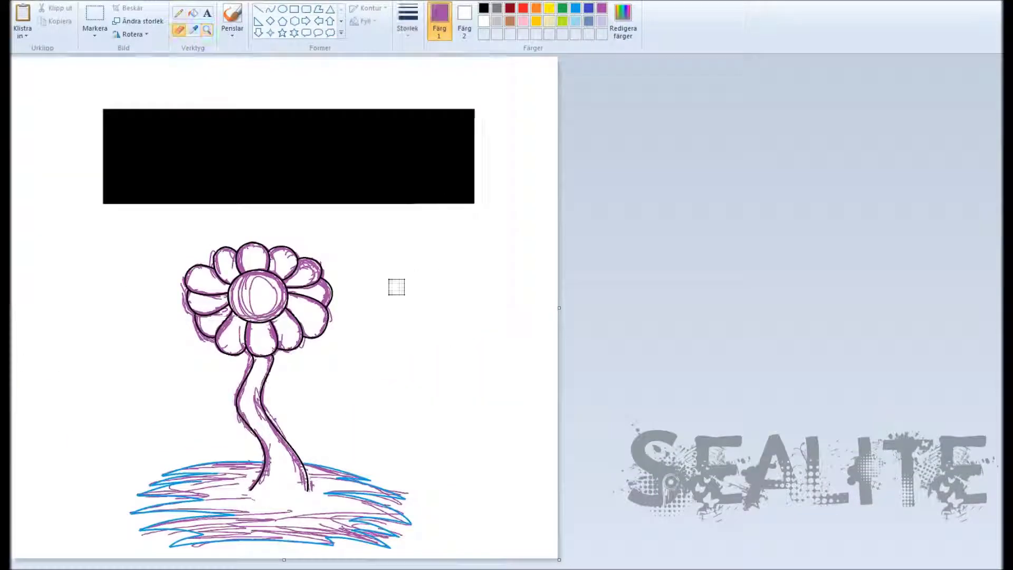
pyautogui.moveTo(396, 287)
pyautogui.mouseDown()
pyautogui.moveTo(200, 310)
pyautogui.moveTo(176, 516)
pyautogui.mouseUp()
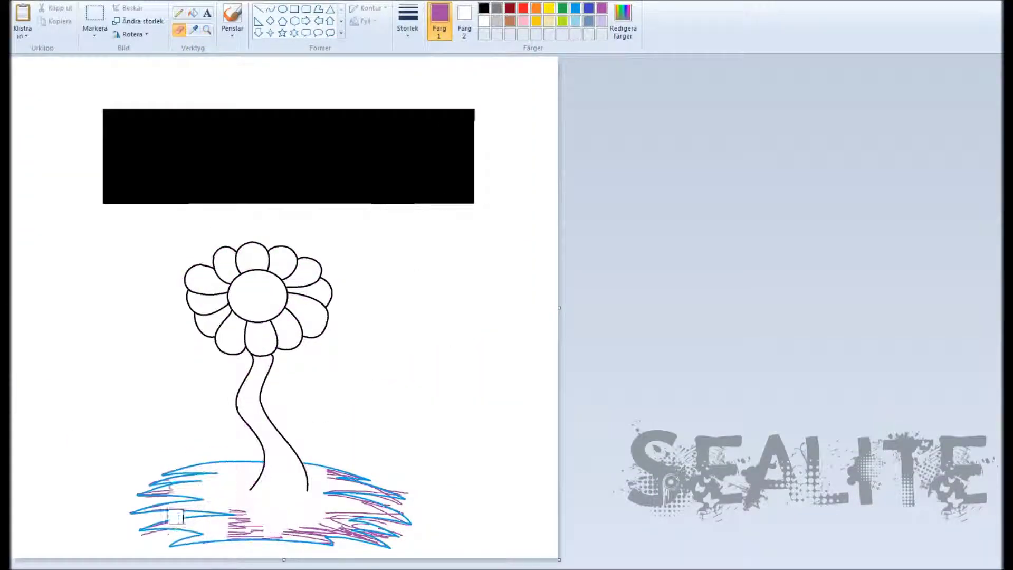
# Mix a custom pale yellow and fill the flower's petals with it.
pyautogui.click(205, 31)
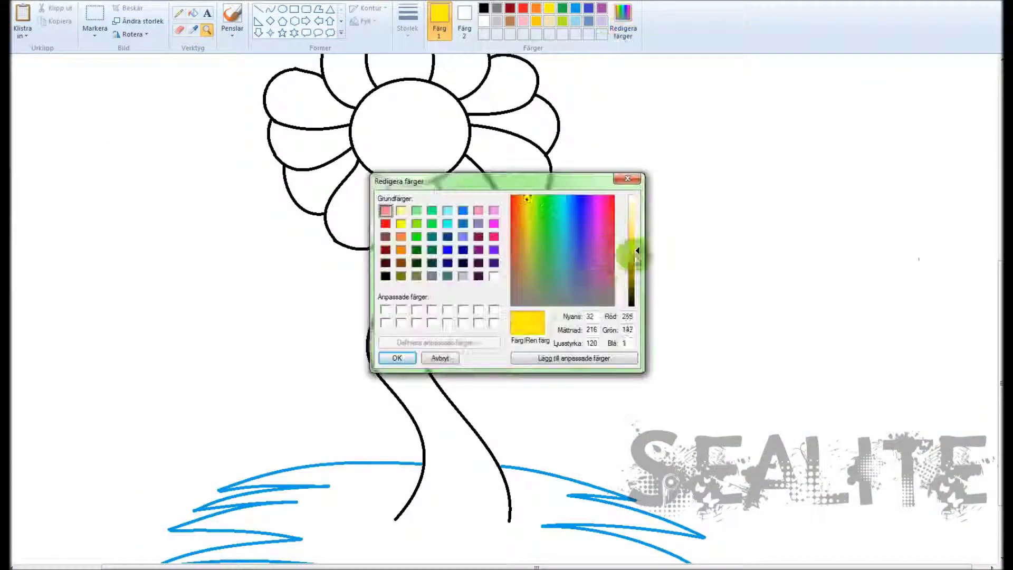
pyautogui.click(397, 358)
pyautogui.click(517, 190)
pyautogui.click(355, 210)
# Mix a custom dark green and fill the stem and the grass mound with it.
pyautogui.click(563, 8)
pyautogui.click(623, 21)
pyautogui.click(396, 357)
pyautogui.click(412, 317)
pyautogui.click(317, 544)
# Draw many small grass blades in a darker green across the mound and along its upper edges.
pyautogui.scroll(-5, 992, 338)
pyautogui.click(179, 13)
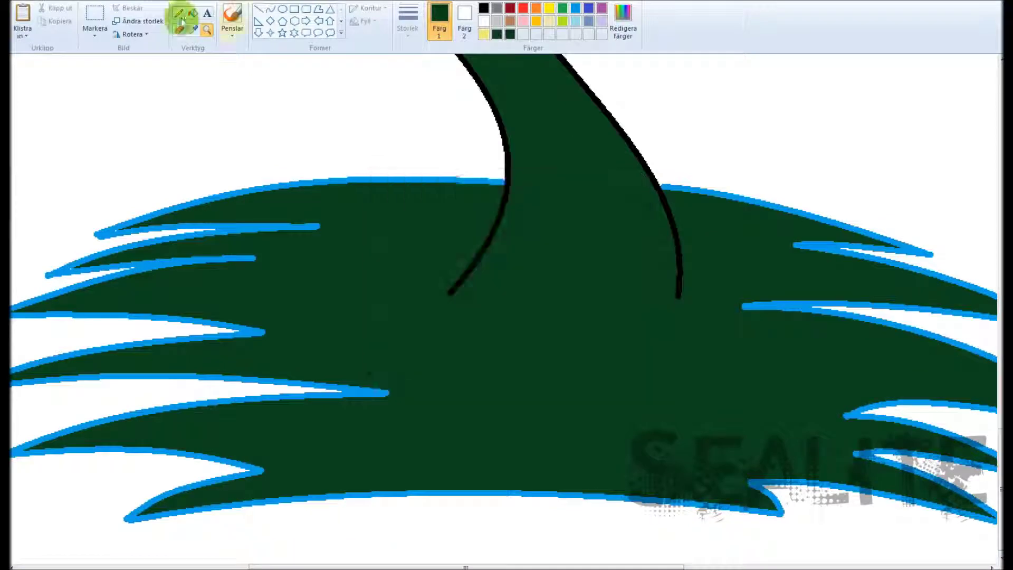
pyautogui.scroll(-3, 252, 235)
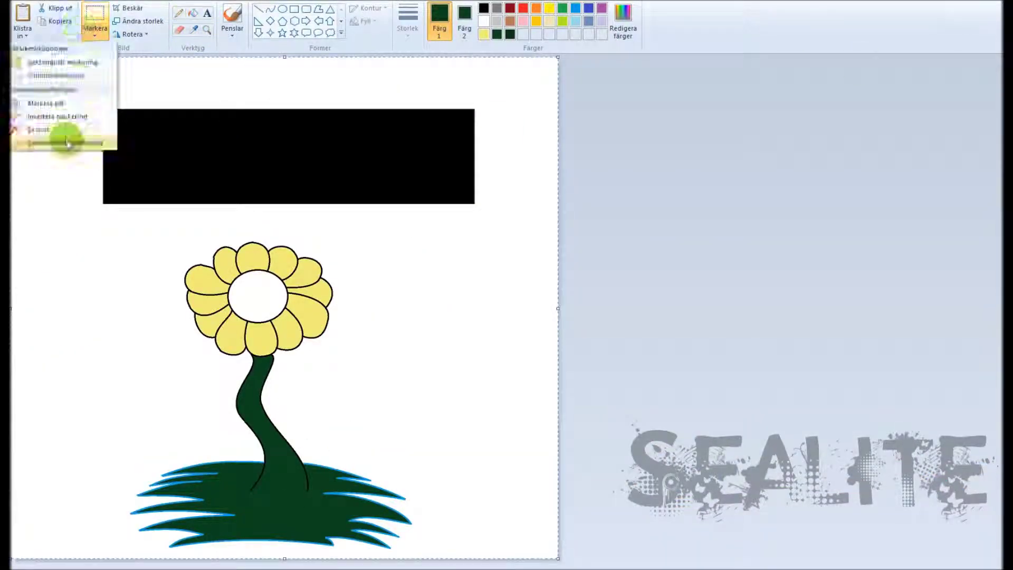
pyautogui.click(207, 31)
pyautogui.click(296, 317)
pyautogui.moveTo(389, 363); pyautogui.dragTo(298, 359)
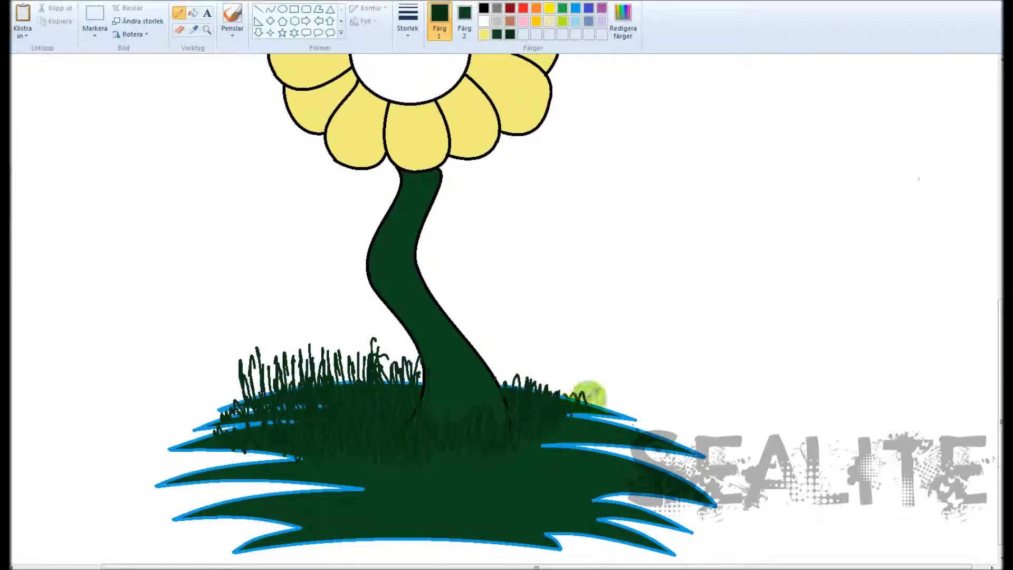
pyautogui.moveTo(588, 429); pyautogui.dragTo(567, 437)
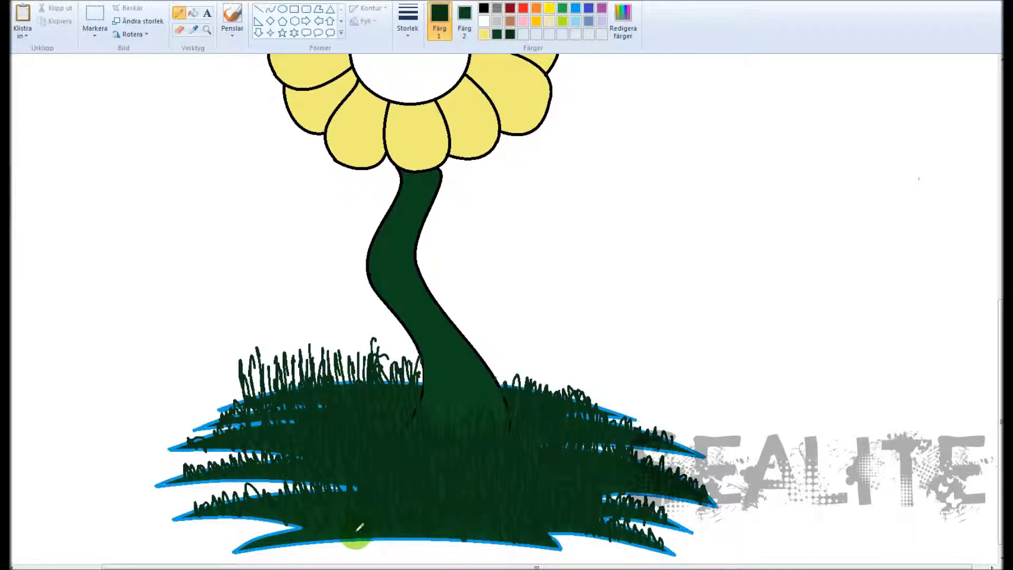
# Recolour the blue outline of the grass mound to dark green with the colour-replacing eraser.
pyautogui.click(207, 30)
pyautogui.click(429, 510)
pyautogui.rightClick(429, 511)
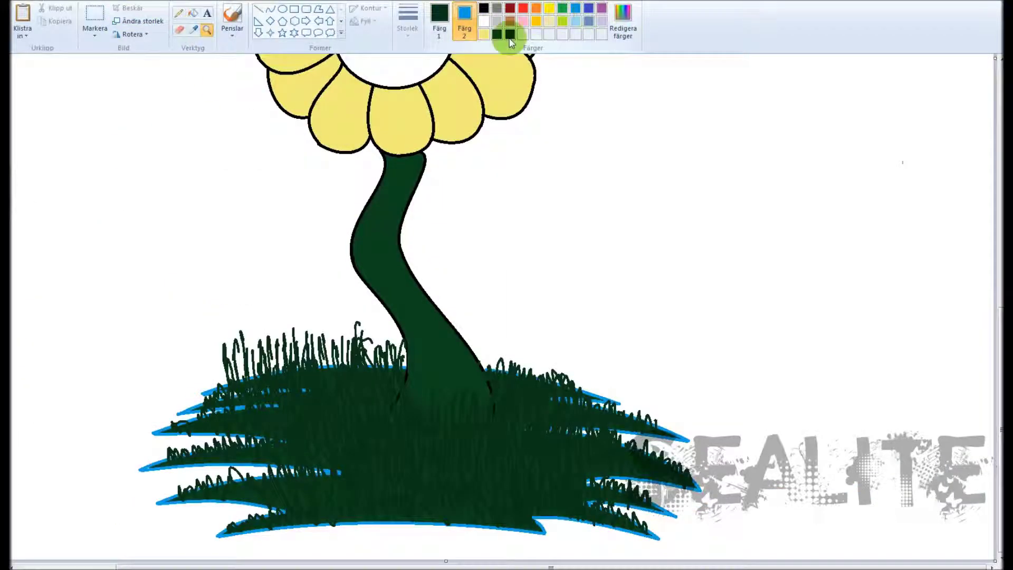
pyautogui.click(511, 38)
pyautogui.moveTo(543, 527); pyautogui.dragTo(174, 494)
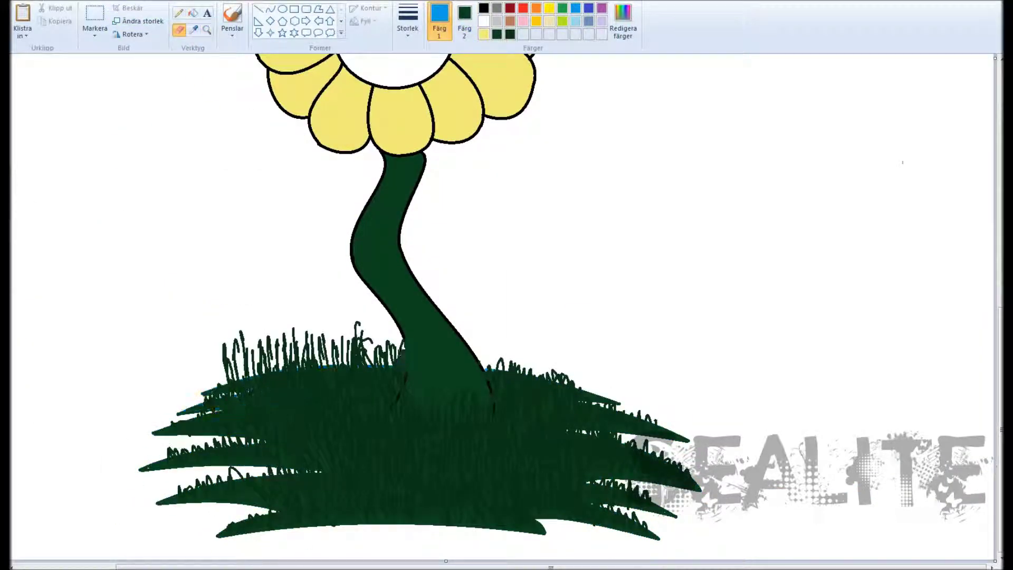
# Redraw both edges of the stem's base with black curves over the grass.
pyautogui.click(270, 9)
pyautogui.hotkey('ctrl', 'pageup')
pyautogui.click(483, 8)
pyautogui.moveTo(524, 124); pyautogui.dragTo(515, 350)
pyautogui.click(408, 21)
pyautogui.click(407, 136)
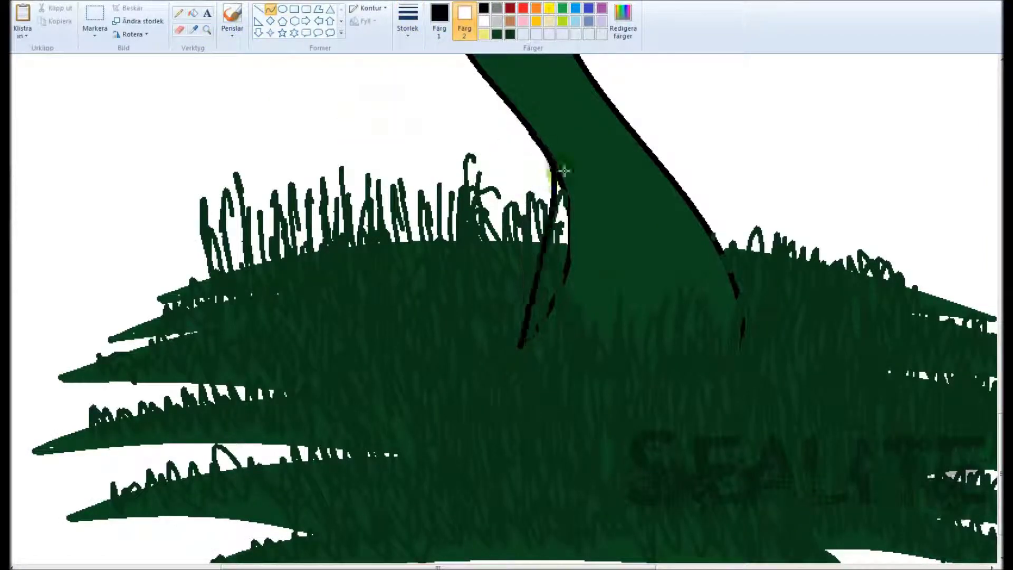
pyautogui.moveTo(709, 233); pyautogui.dragTo(745, 335)
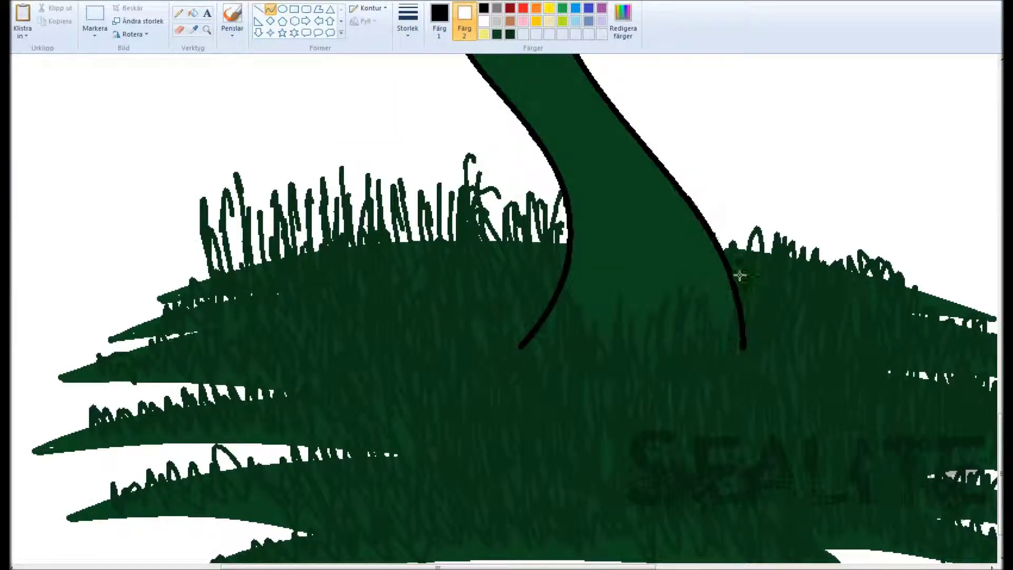
# Pick white from the canvas and clean up the edges and gaps of the grass spikes with the Pencil.
pyautogui.hscroll(10, 739, 275)
pyautogui.scroll(-5, 507, 169)
pyautogui.click(178, 12)
pyautogui.click(194, 30)
pyautogui.click(383, 465)
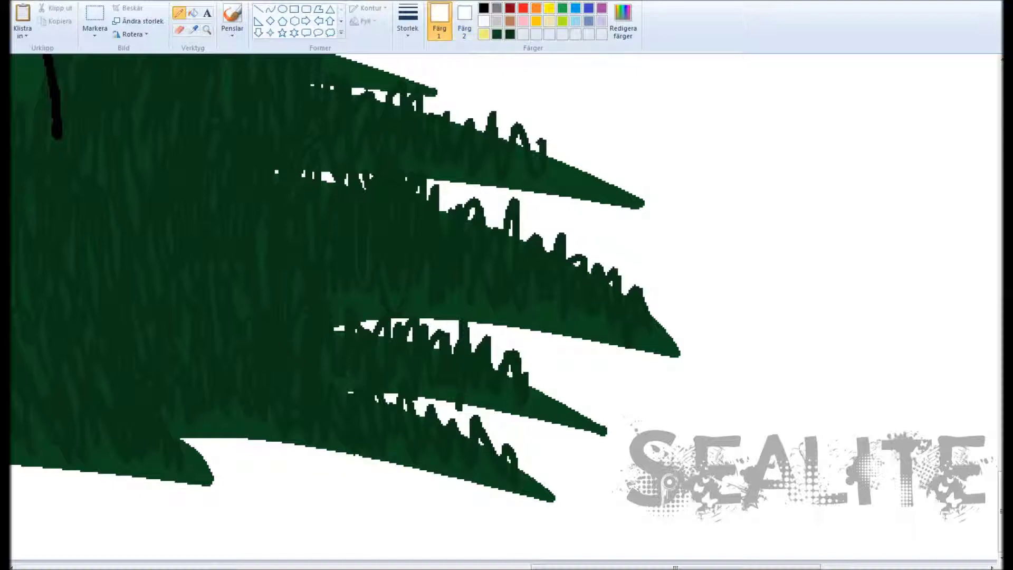
pyautogui.click(469, 563)
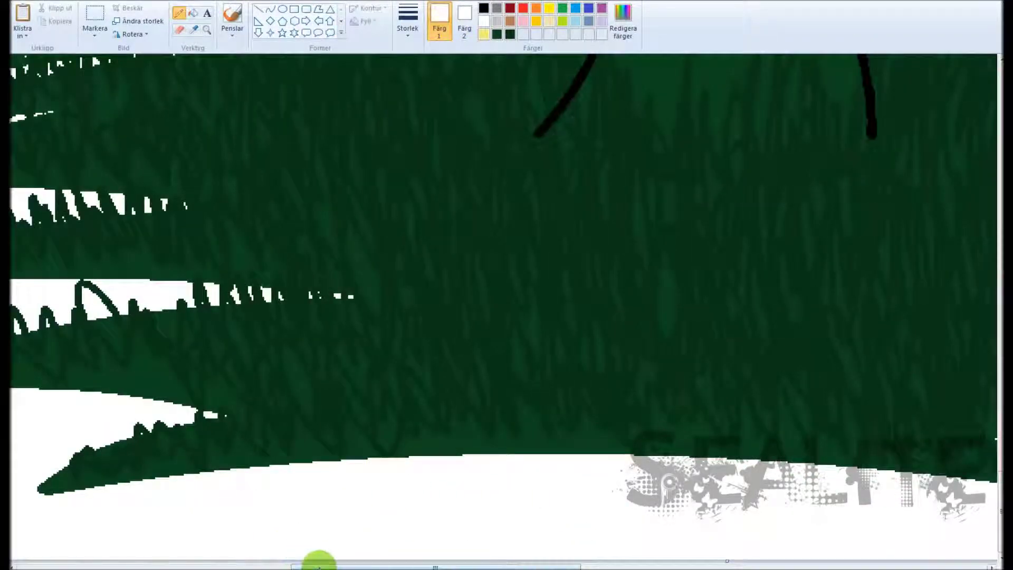
pyautogui.moveTo(318, 563); pyautogui.dragTo(214, 564)
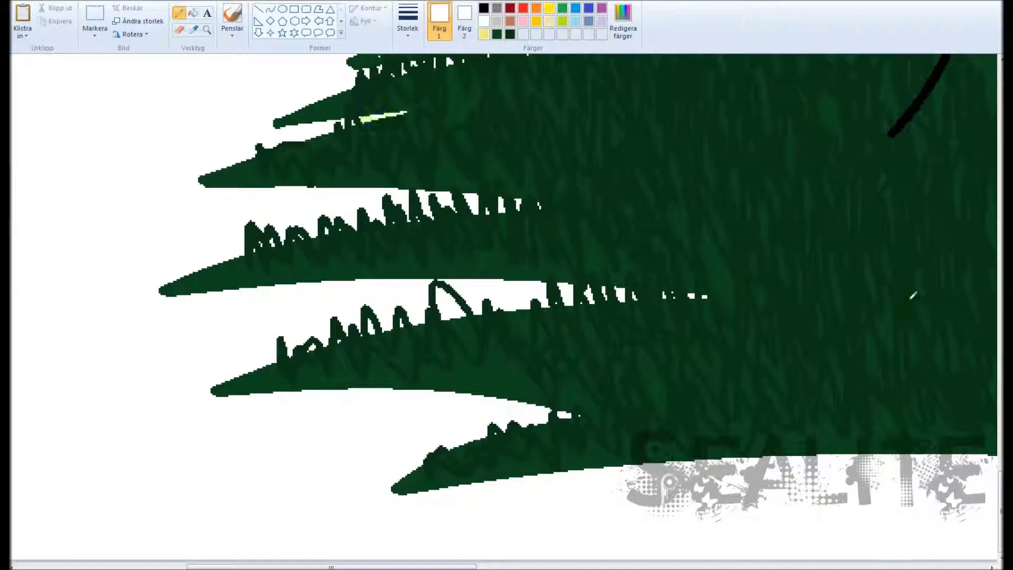
pyautogui.scroll(3, 390, 116)
pyautogui.scroll(-4, 530, 245)
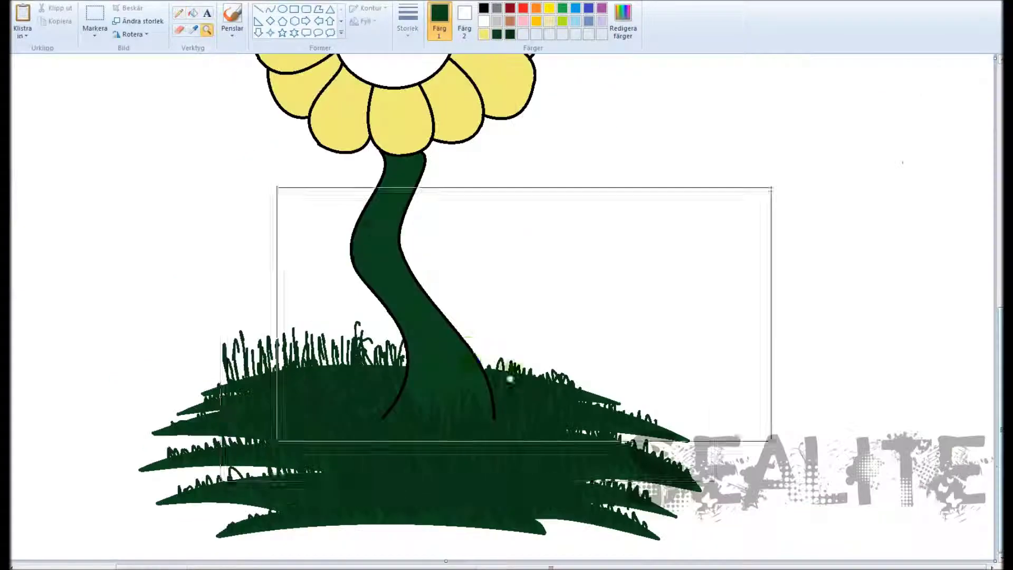
# Draw additional dark green grass blades over the stem's base and along the mound's edges.
pyautogui.scroll(4, 662, 287)
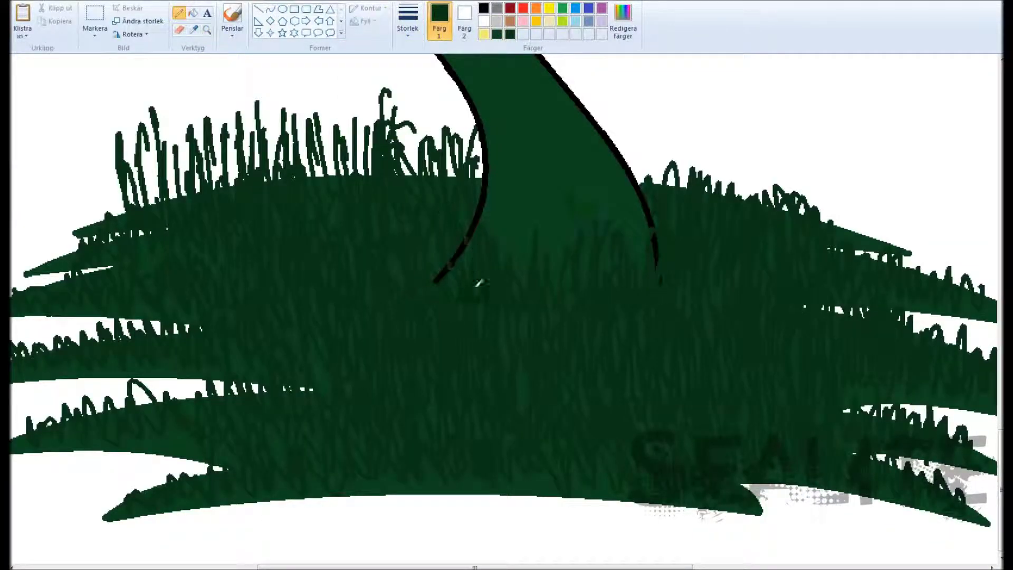
pyautogui.moveTo(529, 567); pyautogui.dragTo(622, 568)
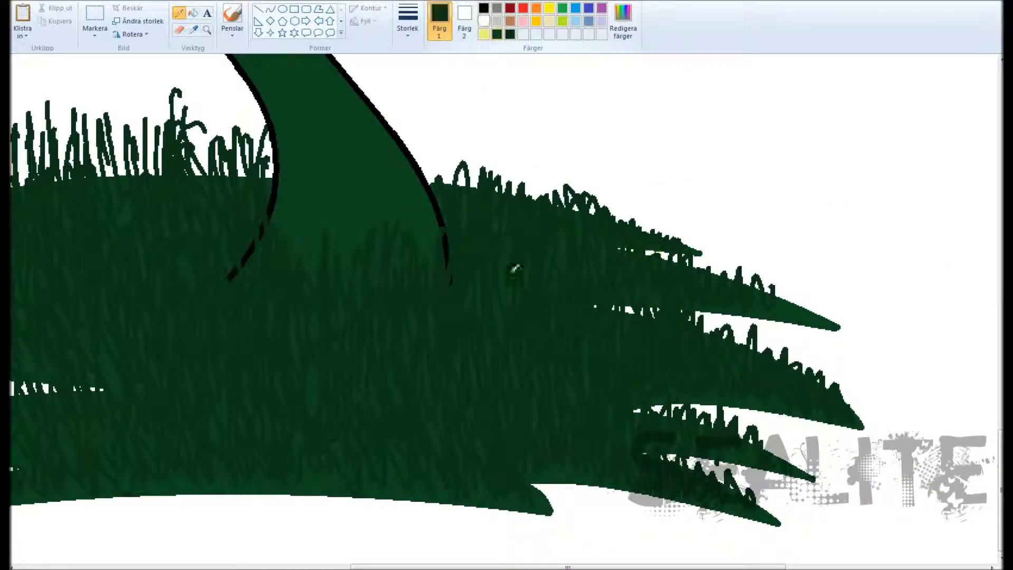
pyautogui.moveTo(581, 567); pyautogui.dragTo(361, 567)
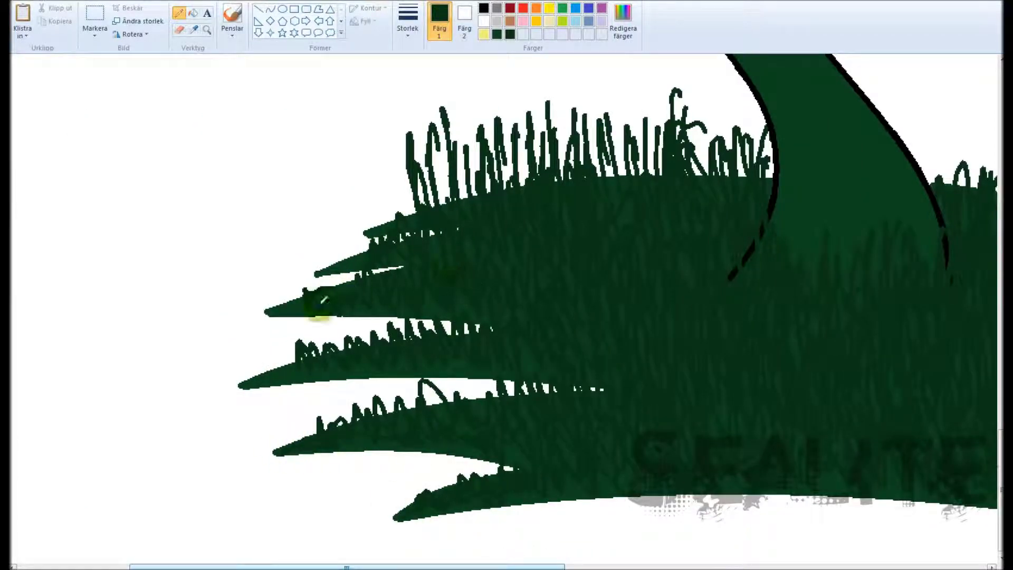
pyautogui.moveTo(527, 216); pyautogui.dragTo(945, 120)
pyautogui.scroll(2, 333, 18)
pyautogui.moveTo(384, 179); pyautogui.dragTo(774, 306)
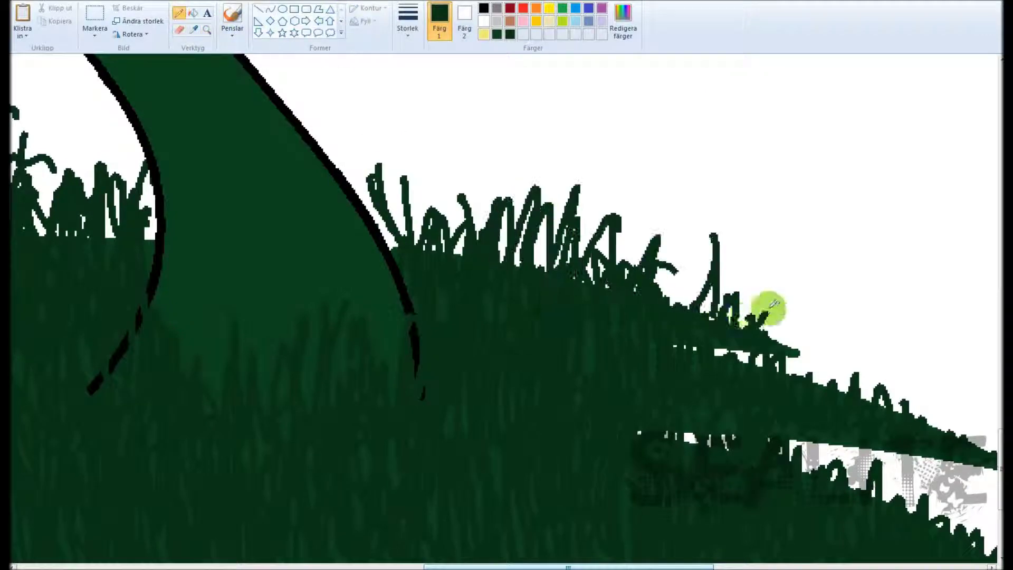
# Spray dark green airbrush shading below the flower head and down the stem's right edge.
pyautogui.click(207, 30)
pyautogui.rightClick(265, 407)
pyautogui.click(264, 406)
pyautogui.scroll(-3, 442, 353)
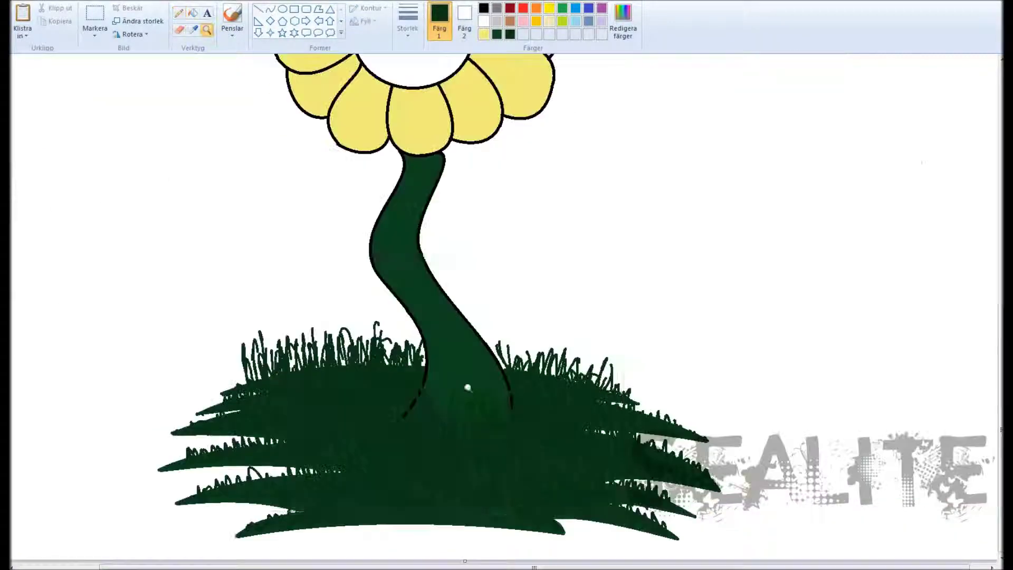
pyautogui.click(420, 334)
pyautogui.click(232, 16)
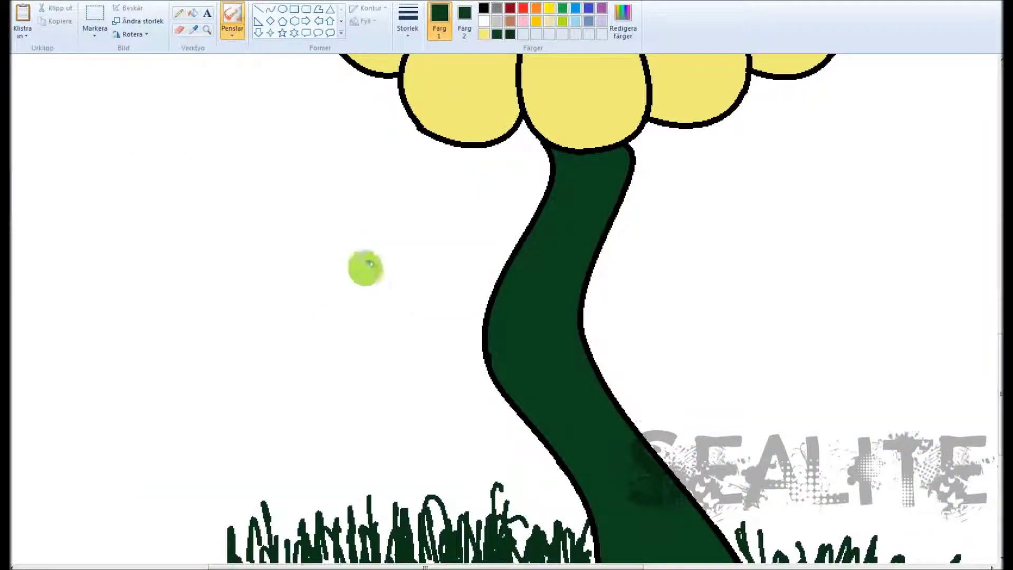
pyautogui.moveTo(565, 137)
pyautogui.mouseDown()
pyautogui.moveTo(646, 169)
pyautogui.moveTo(654, 185)
pyautogui.moveTo(701, 457)
pyautogui.moveTo(665, 253)
pyautogui.mouseUp()
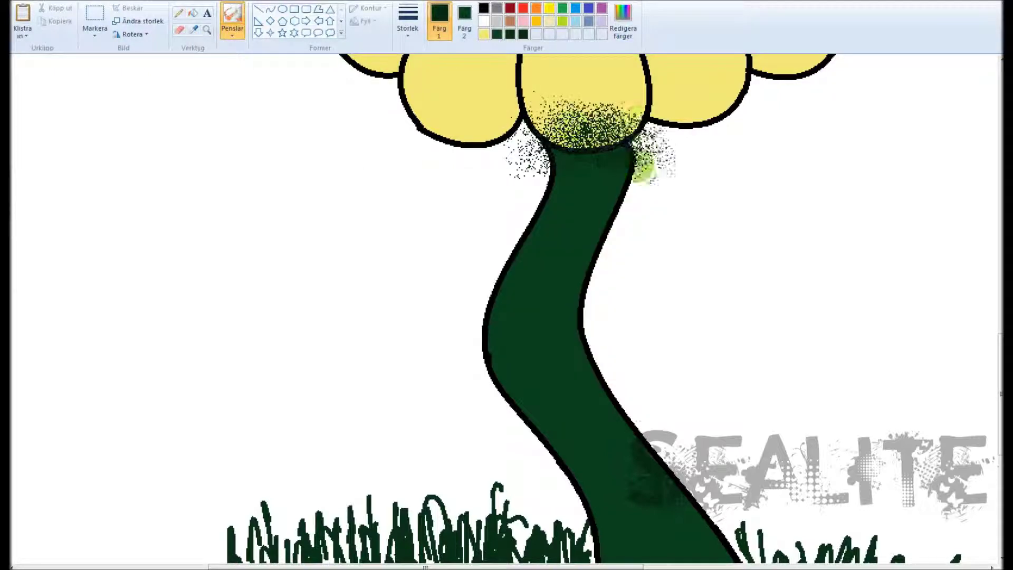
pyautogui.scroll(-3, 995, 430)
pyautogui.moveTo(660, 295)
pyautogui.mouseDown()
pyautogui.moveTo(691, 321)
pyautogui.moveTo(739, 417)
pyautogui.moveTo(617, 254)
pyautogui.mouseUp()
pyautogui.moveTo(596, 359)
pyautogui.mouseDown()
pyautogui.moveTo(554, 401)
pyautogui.moveTo(570, 379)
pyautogui.mouseUp()
# Spray dark green airbrush shading over the stem's base and around the grass mound's outer edge.
pyautogui.scroll(-3, 815, 354)
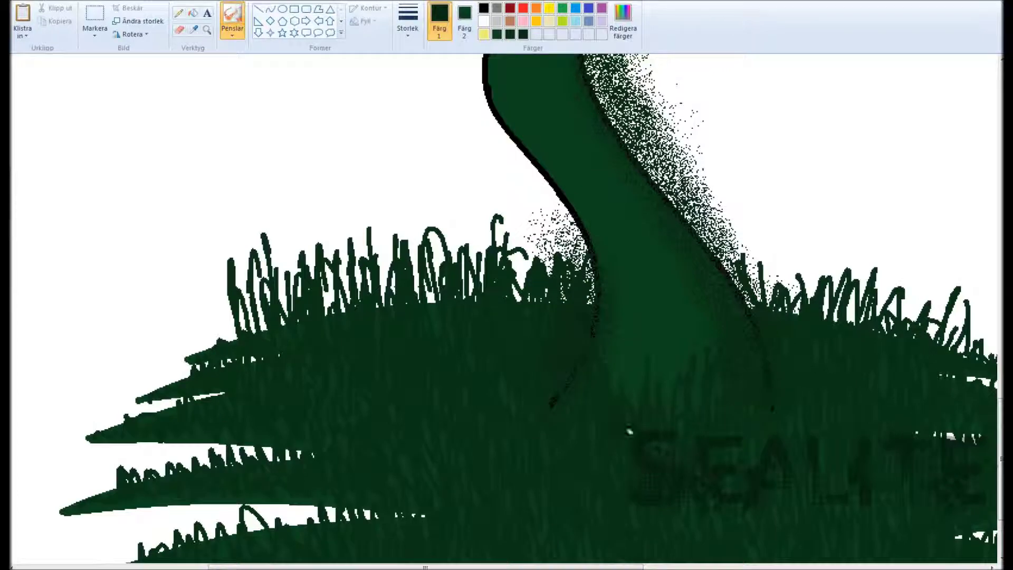
pyautogui.scroll(-1, 629, 432)
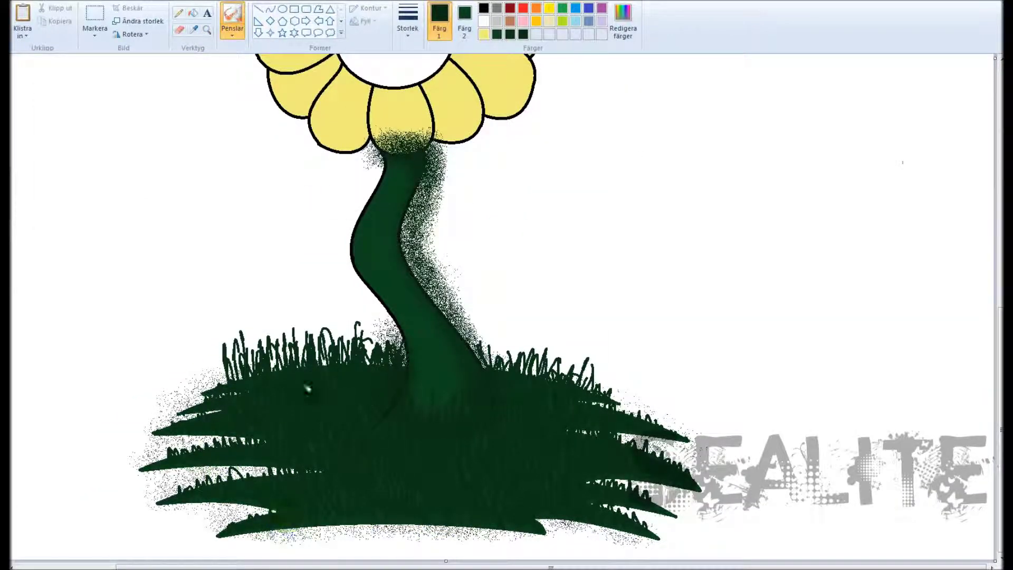
pyautogui.moveTo(688, 499); pyautogui.dragTo(563, 515)
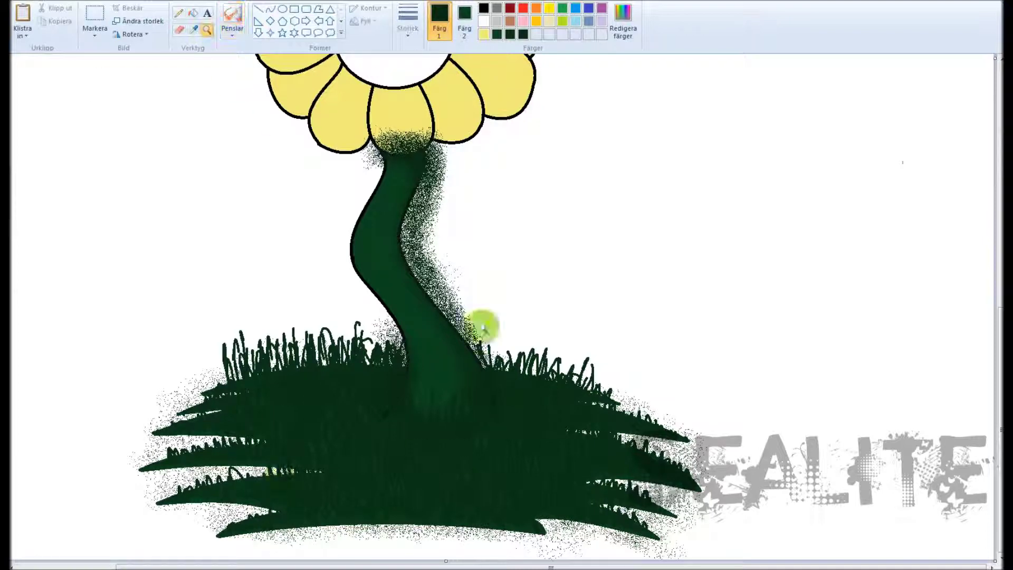
# Mix a darker green and spray airbrush shading along the stem's right edge and around its base.
pyautogui.scroll(1, 418, 283)
pyautogui.click(621, 21)
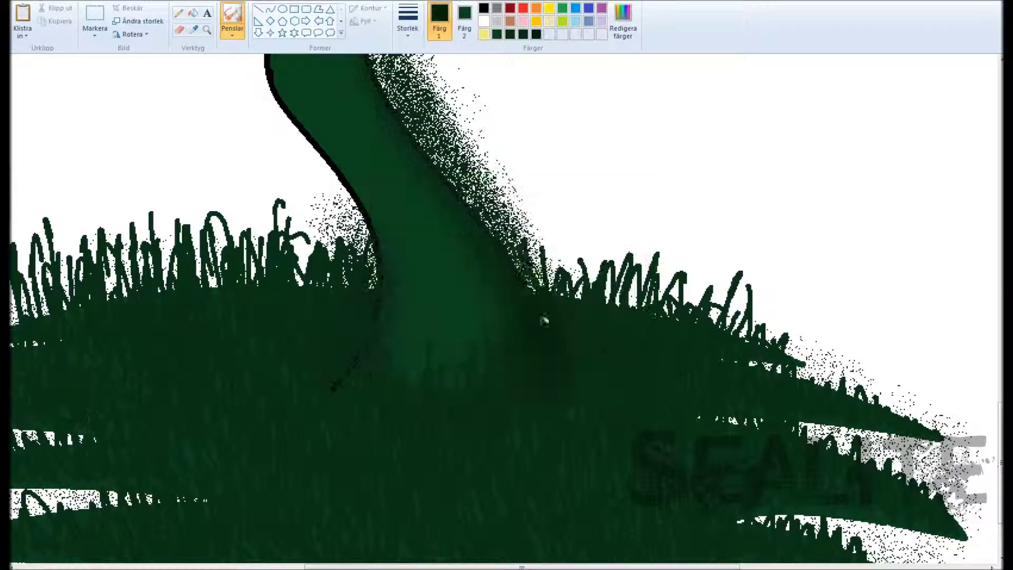
pyautogui.moveTo(528, 254); pyautogui.dragTo(449, 138)
pyautogui.scroll(-3, 354, 389)
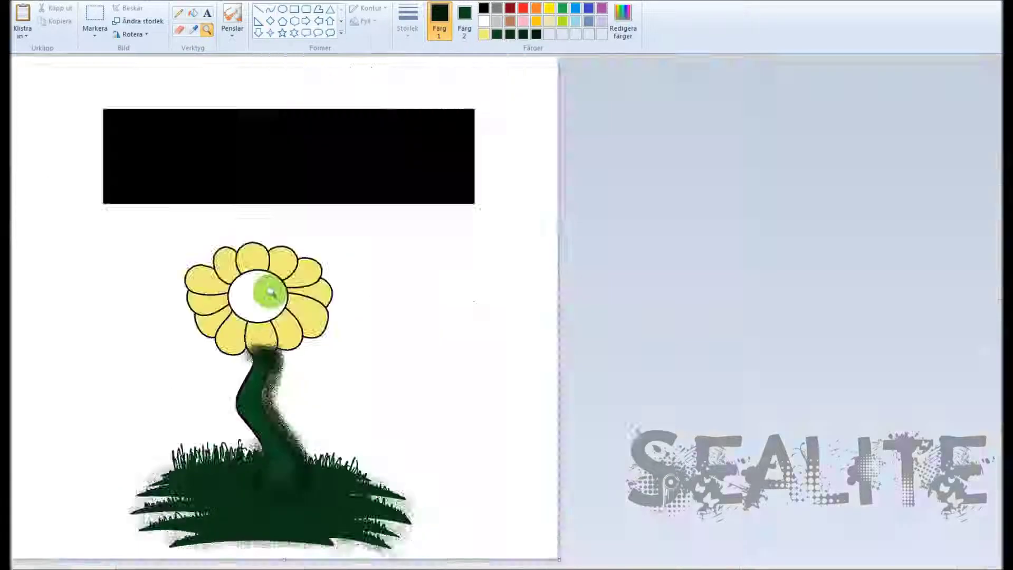
pyautogui.scroll(1, 690, 485)
pyautogui.click(188, 501)
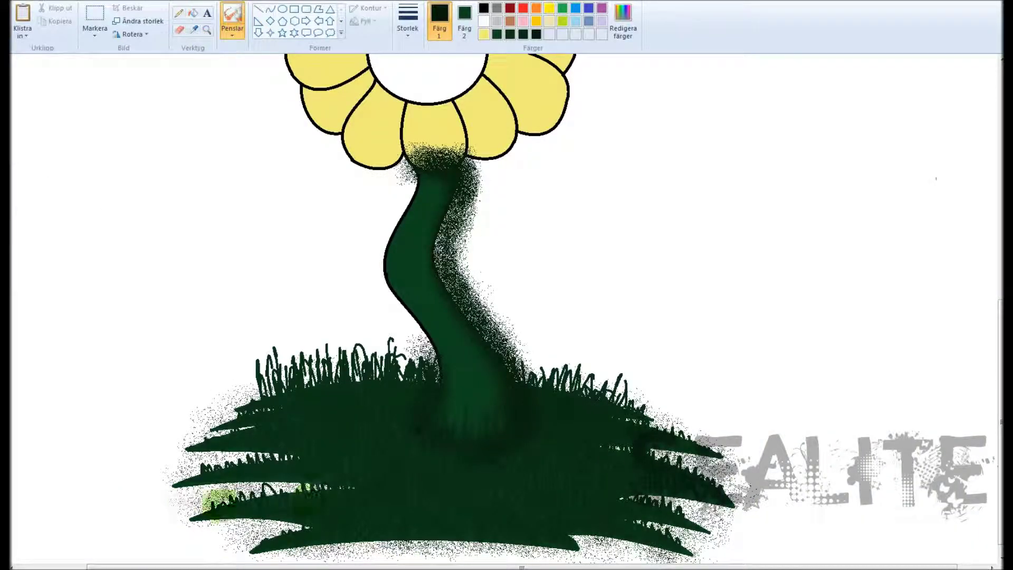
pyautogui.click(207, 29)
pyautogui.scroll(-3, 506, 306)
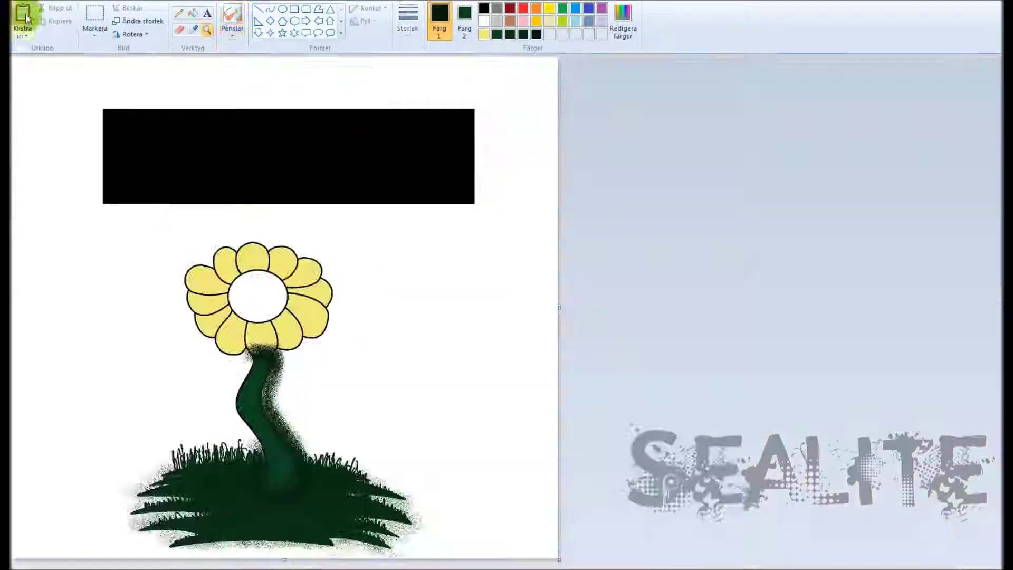
# Paste the copied drawing over the overspray around the stem and grass, and pick the petals' yellow.
pyautogui.click(362, 468)
pyautogui.click(437, 106)
pyautogui.click(195, 30)
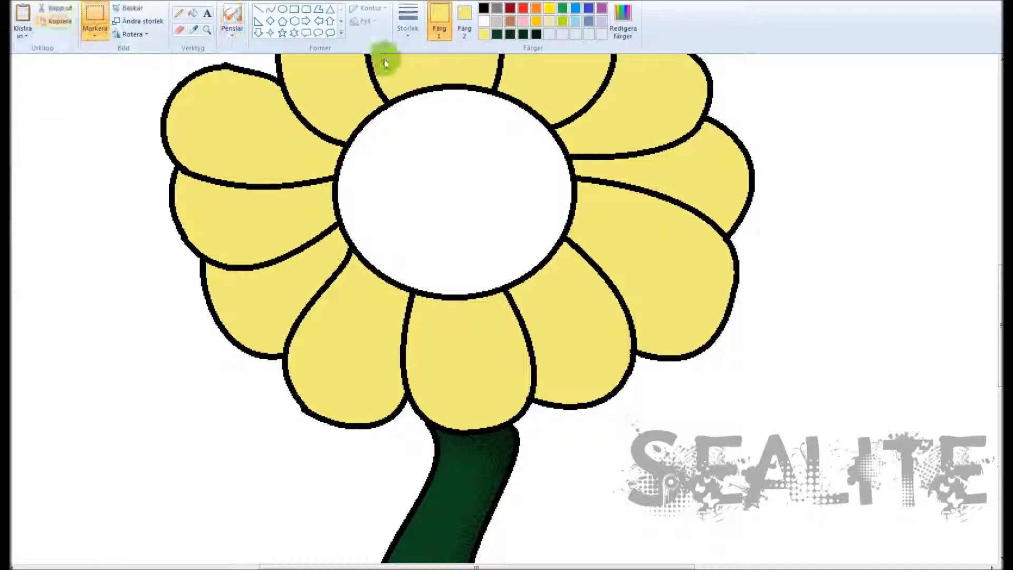
# Mix a darker yellow and spray airbrush shading along the right edge of the top petal.
pyautogui.click(623, 22)
pyautogui.moveTo(524, 221); pyautogui.dragTo(524, 259)
pyautogui.click(398, 355)
pyautogui.scroll(1, 506, 306)
pyautogui.click(240, 14)
pyautogui.moveTo(543, 84)
pyautogui.mouseDown()
pyautogui.moveTo(595, 217)
pyautogui.moveTo(607, 143)
pyautogui.moveTo(448, 185)
pyautogui.moveTo(391, 371)
pyautogui.moveTo(380, 132)
pyautogui.moveTo(393, 184)
pyautogui.moveTo(391, 387)
pyautogui.mouseUp()
# Cover the overspray on the petal right of the top one with yellow and spray darker yellow shading along its edge.
pyautogui.click(180, 30)
pyautogui.scroll(1, 412, 162)
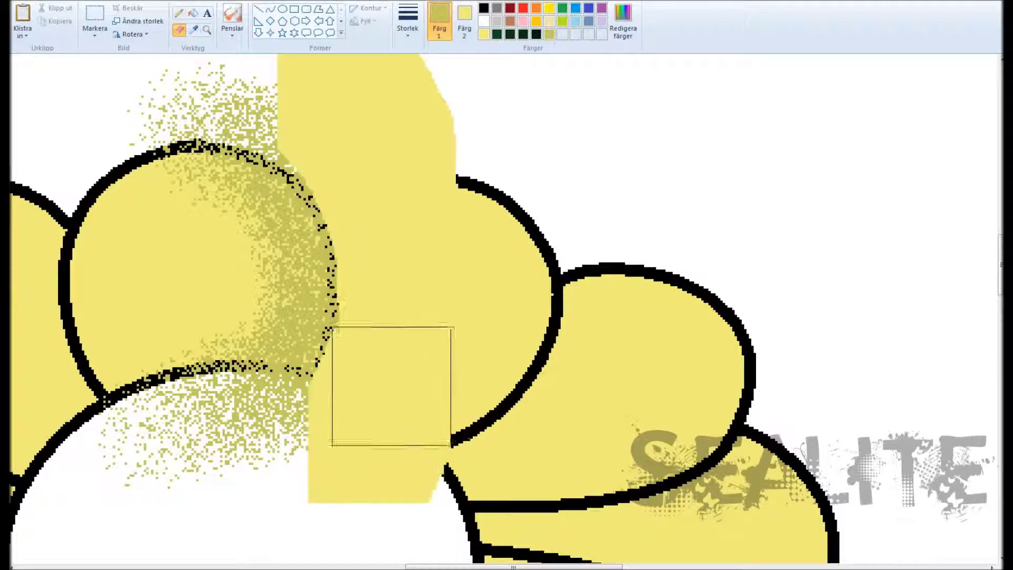
pyautogui.click(232, 16)
pyautogui.moveTo(493, 198)
pyautogui.mouseDown()
pyautogui.moveTo(407, 434)
pyautogui.moveTo(531, 395)
pyautogui.mouseUp()
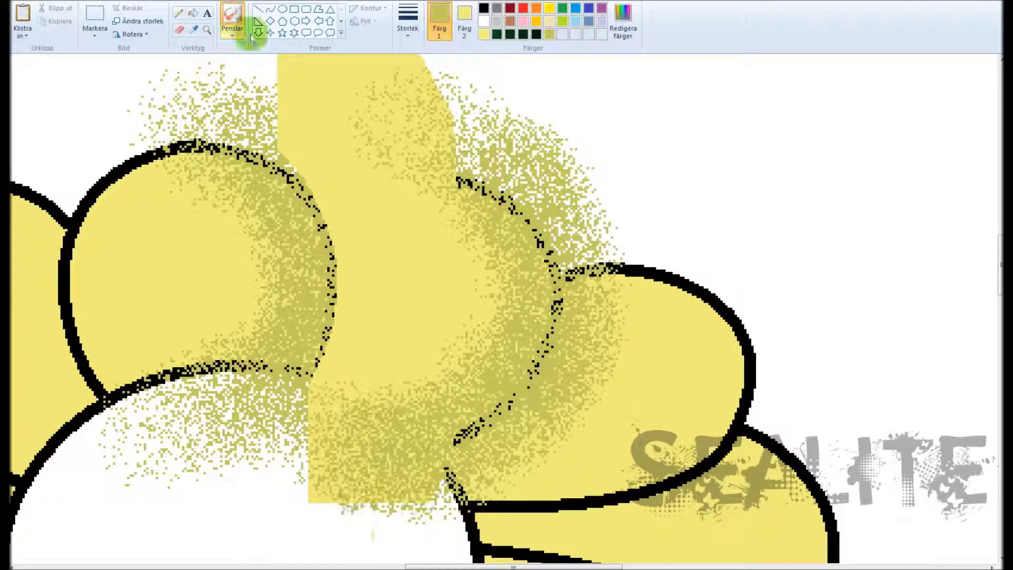
# Clean the overspray off the remaining upper-right petals and spray darker yellow shading along their edges.
pyautogui.scroll(-2, 866, 219)
pyautogui.click(179, 29)
pyautogui.moveTo(654, 158)
pyautogui.mouseDown()
pyautogui.moveTo(625, 187)
pyautogui.moveTo(564, 366)
pyautogui.moveTo(618, 242)
pyautogui.mouseUp()
pyautogui.moveTo(532, 90)
pyautogui.mouseDown()
pyautogui.moveTo(509, 437)
pyautogui.moveTo(801, 256)
pyautogui.moveTo(575, 430)
pyautogui.moveTo(747, 280)
pyautogui.mouseUp()
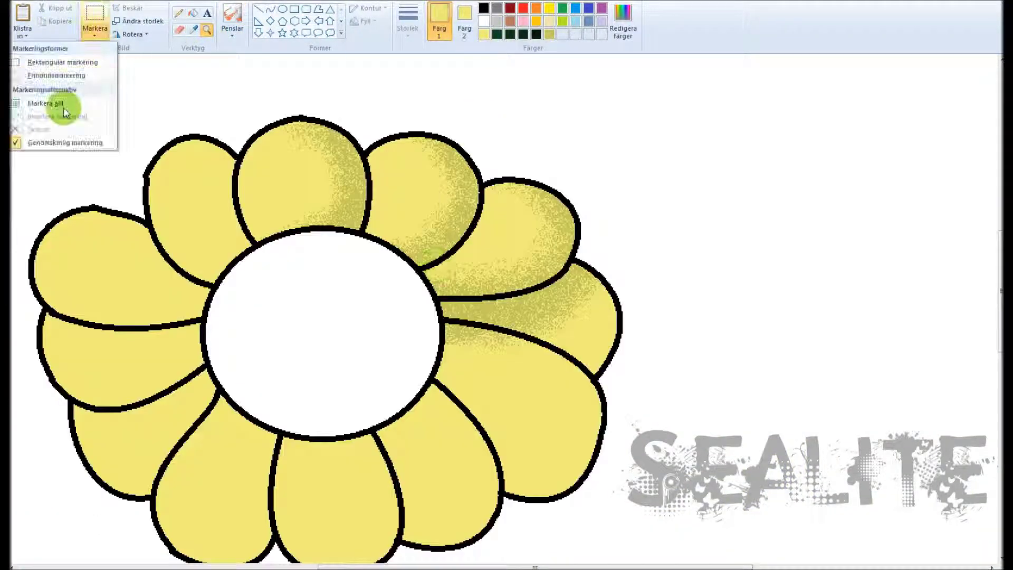
# Fill the flower's right and lower petals with grey, dark red, brown, red and green, one colour per petal.
pyautogui.click(61, 102)
pyautogui.click(193, 13)
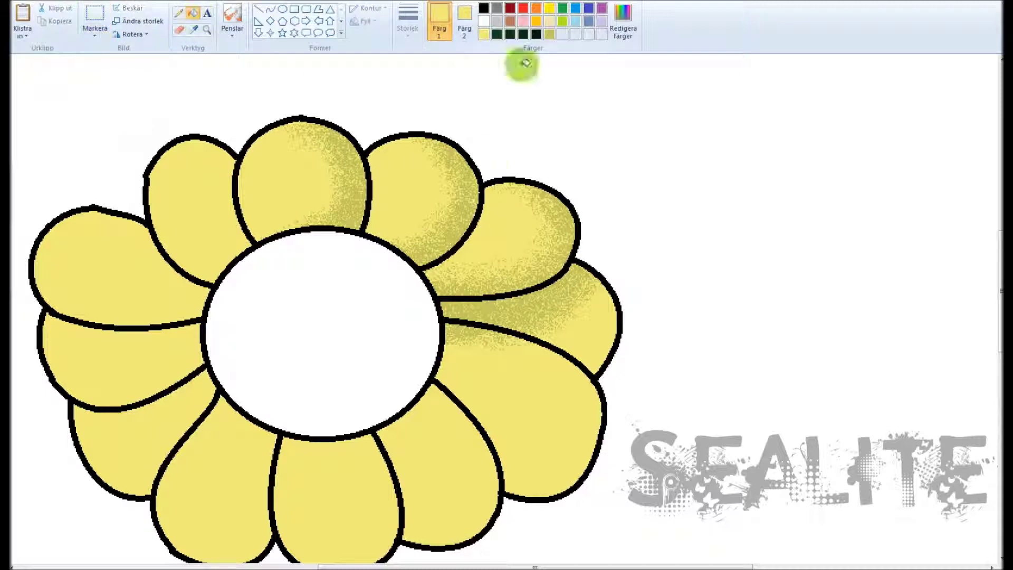
pyautogui.click(497, 8)
pyautogui.click(536, 355)
pyautogui.click(510, 8)
pyautogui.click(518, 422)
pyautogui.click(438, 465)
pyautogui.click(332, 502)
pyautogui.click(216, 502)
# Fill the flower's left petals with purple, light blue, pink and blue, one colour per petal.
pyautogui.click(602, 7)
pyautogui.click(116, 359)
pyautogui.click(576, 21)
pyautogui.click(126, 448)
pyautogui.click(523, 21)
pyautogui.click(110, 262)
pyautogui.click(589, 8)
pyautogui.click(190, 211)
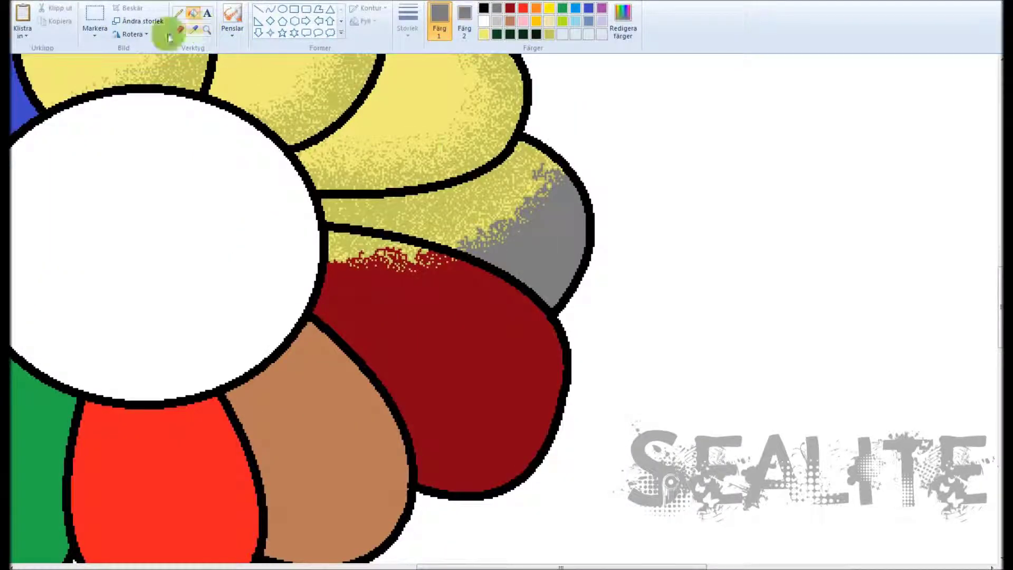
# Replace the leftover yellow speckles inside the grey and dark red petals with each petal's solid colour.
pyautogui.click(176, 32)
pyautogui.scroll(1, 316, 263)
pyautogui.moveTo(475, 258)
pyautogui.mouseDown()
pyautogui.moveTo(423, 129)
pyautogui.moveTo(179, 182)
pyautogui.moveTo(369, 151)
pyautogui.mouseUp()
pyautogui.scroll(-3, 178, 199)
pyautogui.click(86, 21)
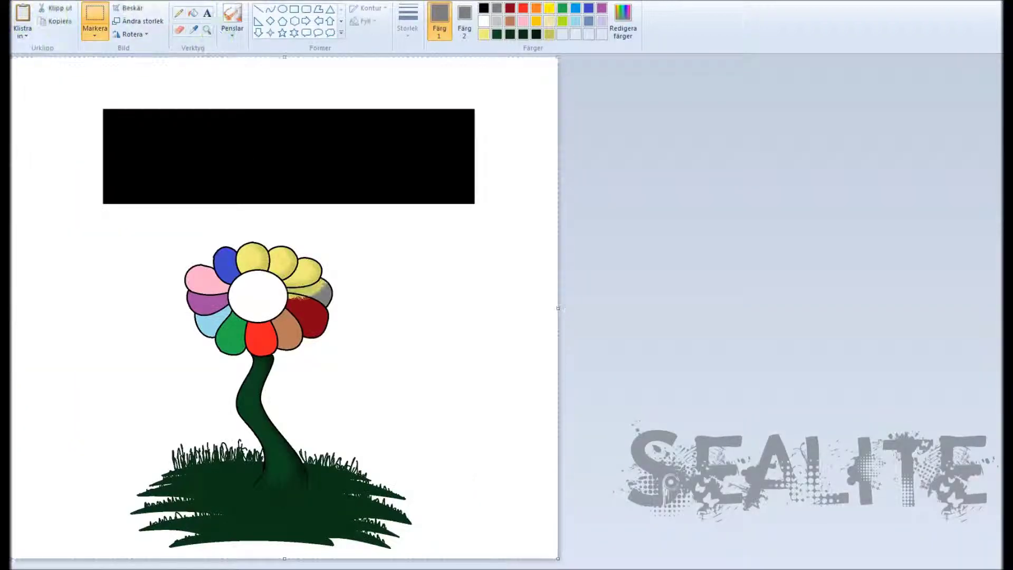
pyautogui.click(192, 13)
pyautogui.scroll(2, 317, 290)
pyautogui.click(509, 339)
pyautogui.scroll(1, 370, 264)
pyautogui.click(509, 8)
pyautogui.click(317, 211)
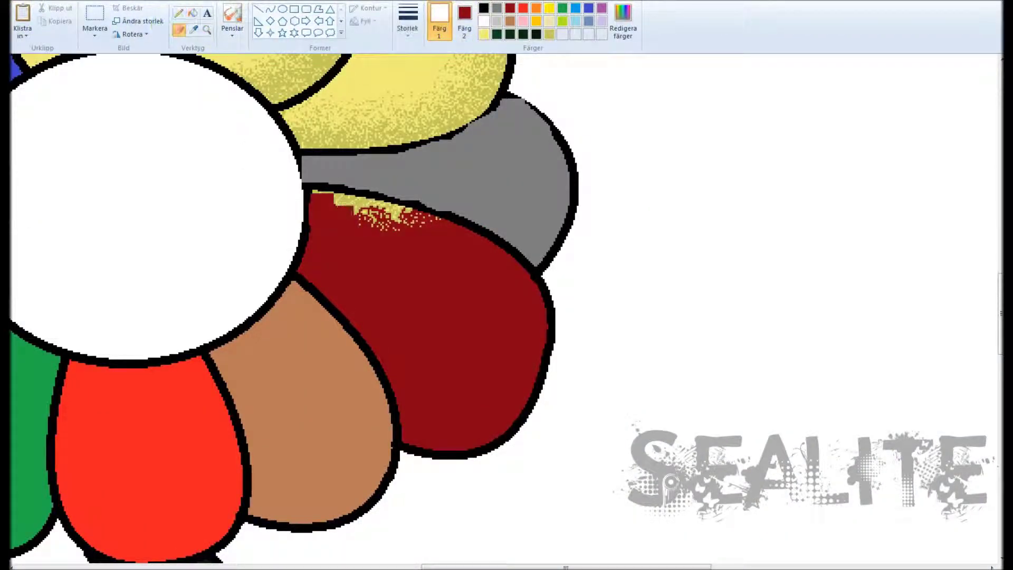
# Redraw the black outlines above and below the grey petal with the Curve tool.
pyautogui.click(270, 9)
pyautogui.click(484, 8)
pyautogui.rightClick(483, 21)
pyautogui.moveTo(304, 185); pyautogui.dragTo(537, 268)
pyautogui.click(446, 210)
pyautogui.click(458, 141)
pyautogui.moveTo(301, 154)
pyautogui.mouseDown()
pyautogui.moveTo(499, 98)
pyautogui.moveTo(537, 271)
pyautogui.mouseUp()
pyautogui.click(566, 95)
pyautogui.rightClick(315, 218)
pyautogui.click(287, 148)
pyautogui.scroll(-3, 233, 389)
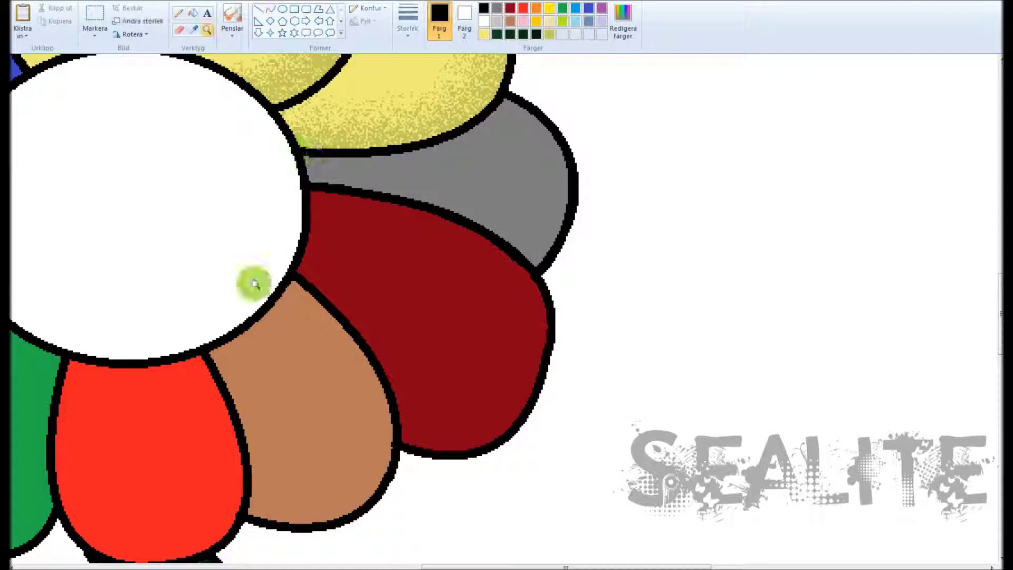
# Pick the darker yellow and spray airbrush shading over the grey petal.
pyautogui.scroll(3, 355, 255)
pyautogui.click(206, 30)
pyautogui.click(549, 34)
pyautogui.moveTo(680, 185)
pyautogui.mouseDown()
pyautogui.moveTo(694, 294)
pyautogui.moveTo(385, 271)
pyautogui.moveTo(436, 293)
pyautogui.mouseUp()
pyautogui.click(206, 30)
pyautogui.rightClick(277, 285)
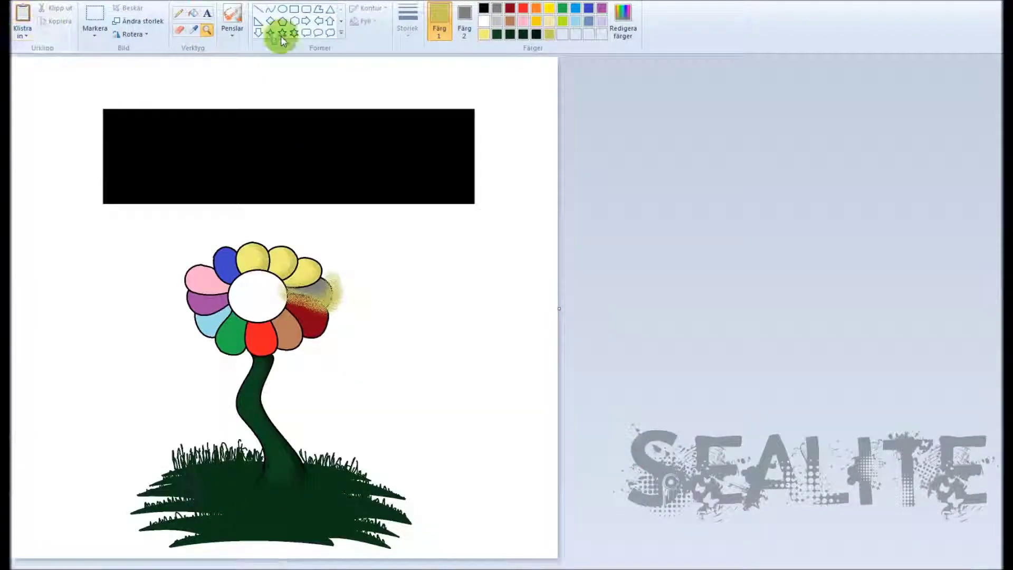
# Spray darker yellow shading over the dark red and brown petals, masking the overspray with the copied drawing.
pyautogui.click(193, 30)
pyautogui.rightClick(546, 310)
pyautogui.moveTo(554, 311)
pyautogui.mouseDown()
pyautogui.moveTo(519, 316)
pyautogui.moveTo(453, 283)
pyautogui.moveTo(531, 319)
pyautogui.mouseUp()
pyautogui.click(95, 22)
pyautogui.scroll(5, 559, 56)
pyautogui.hscroll(-2, 559, 56)
pyautogui.scroll(-3, 558, 56)
pyautogui.click(95, 33)
pyautogui.click(231, 19)
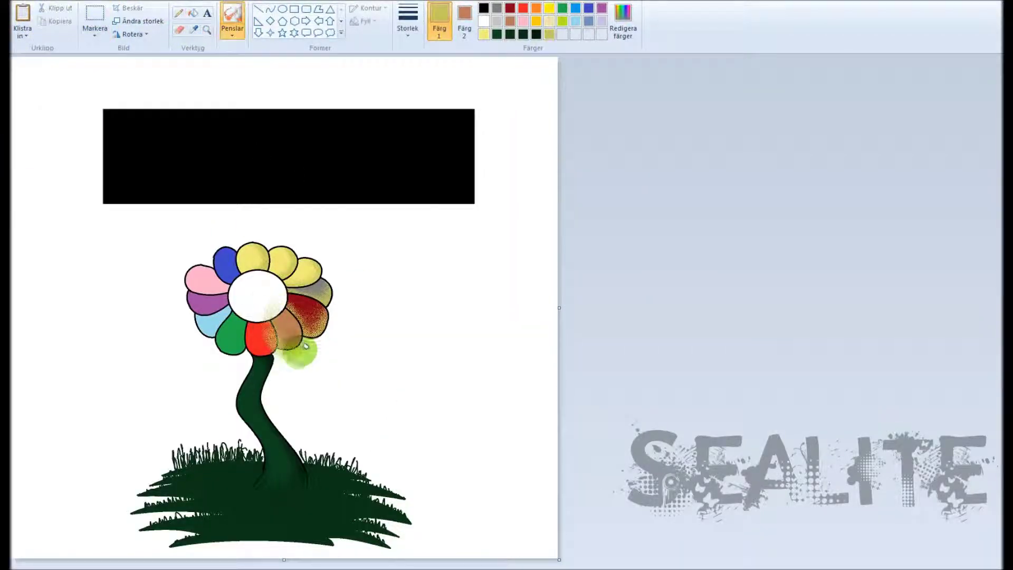
# Mask the brown petal's overspray and spray darker yellow shading over the red and green petals.
pyautogui.click(23, 22)
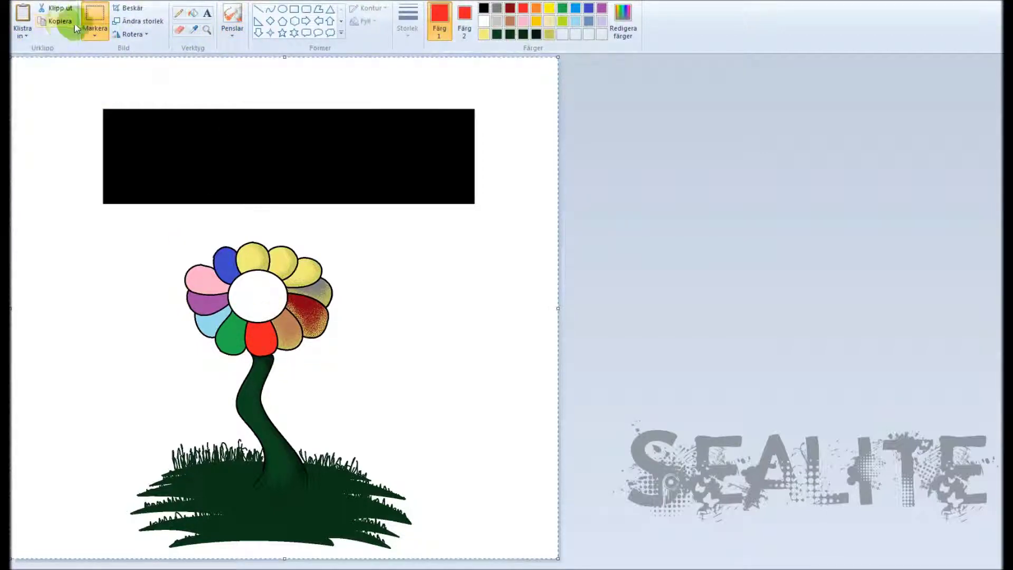
pyautogui.click(251, 327)
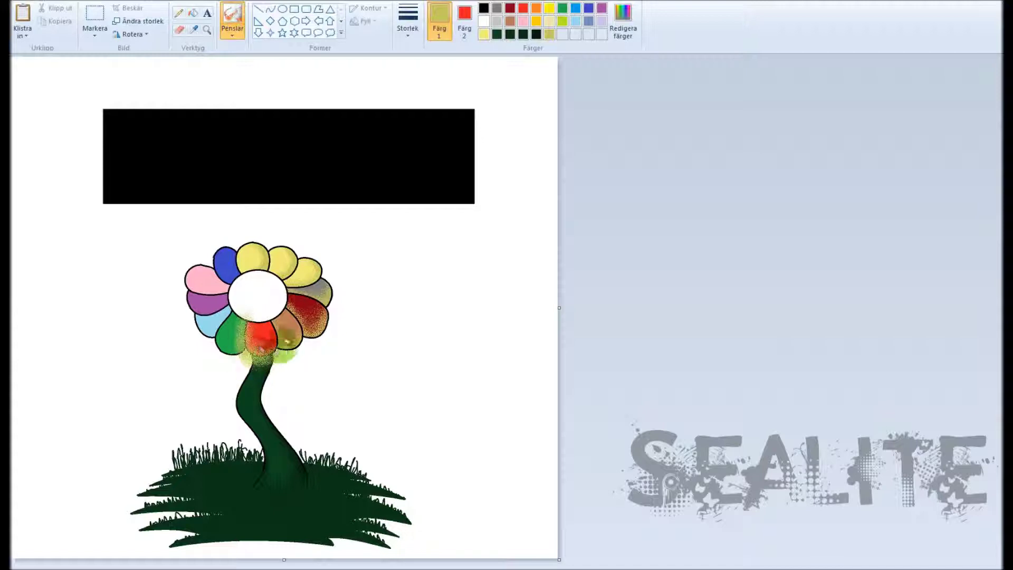
pyautogui.click(23, 21)
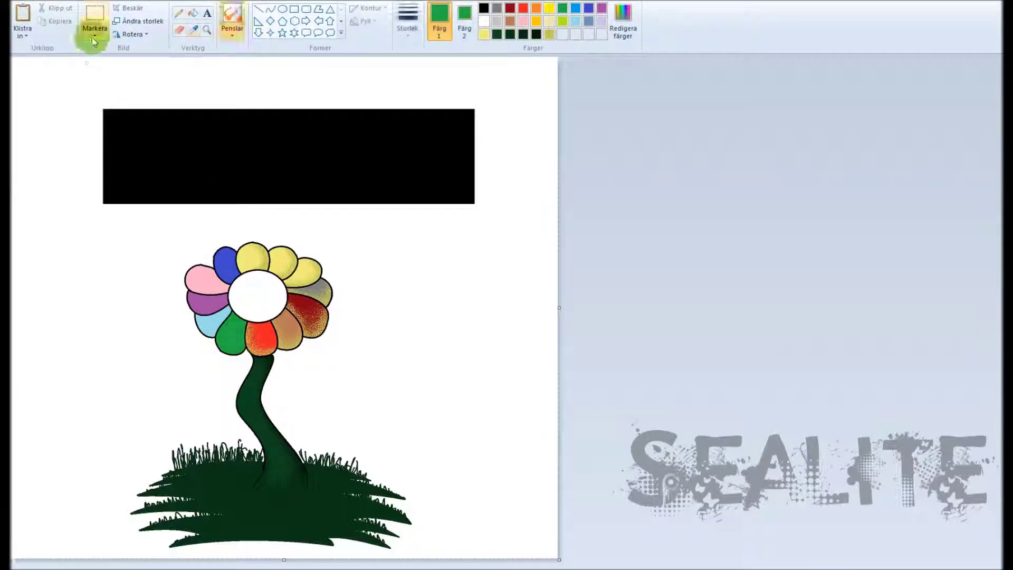
pyautogui.click(232, 18)
pyautogui.click(238, 350)
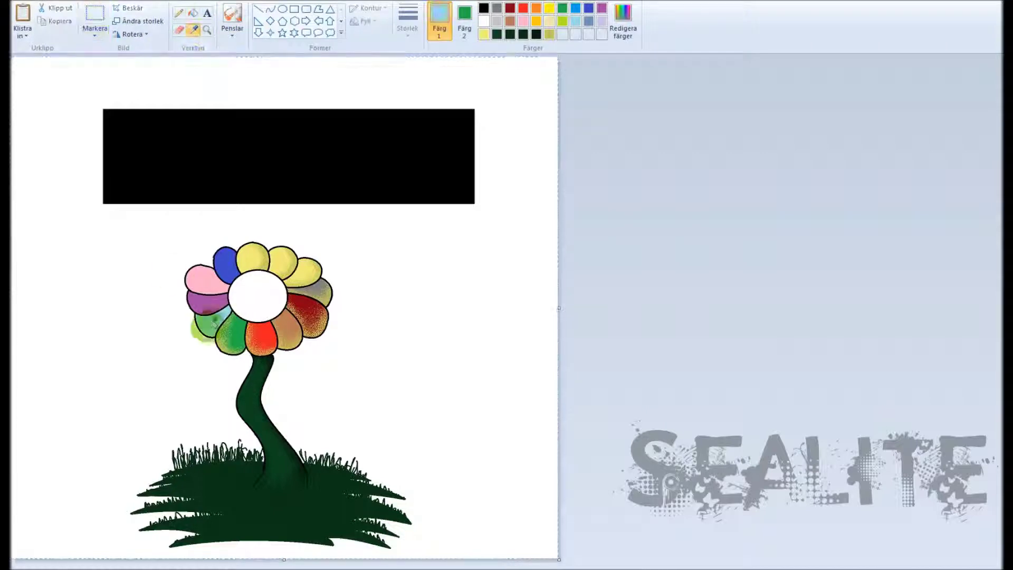
# Mask the light blue petal's overspray and spray darker yellow shading over the purple, pink and blue petals.
pyautogui.click(23, 21)
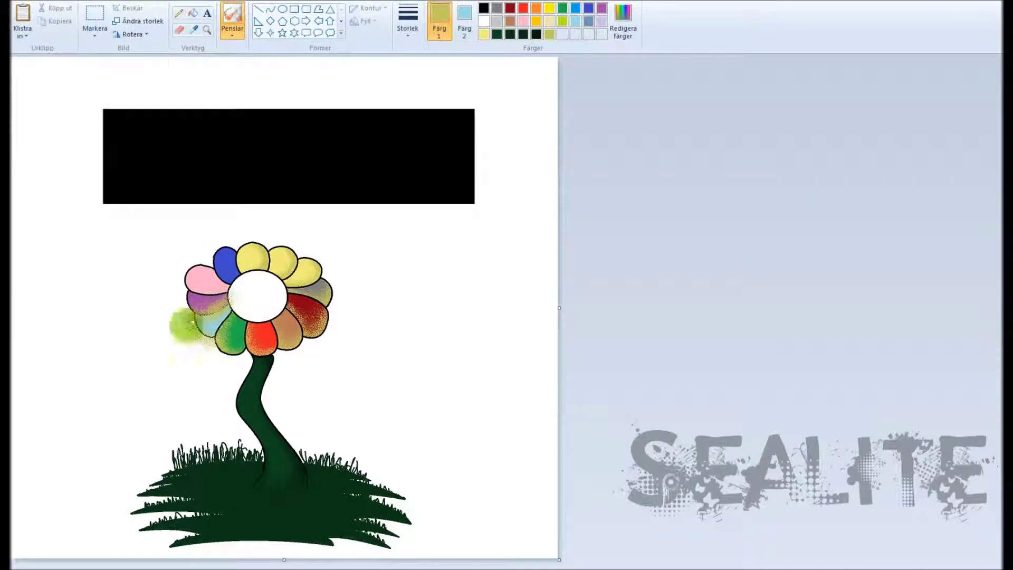
pyautogui.moveTo(196, 291); pyautogui.dragTo(203, 296)
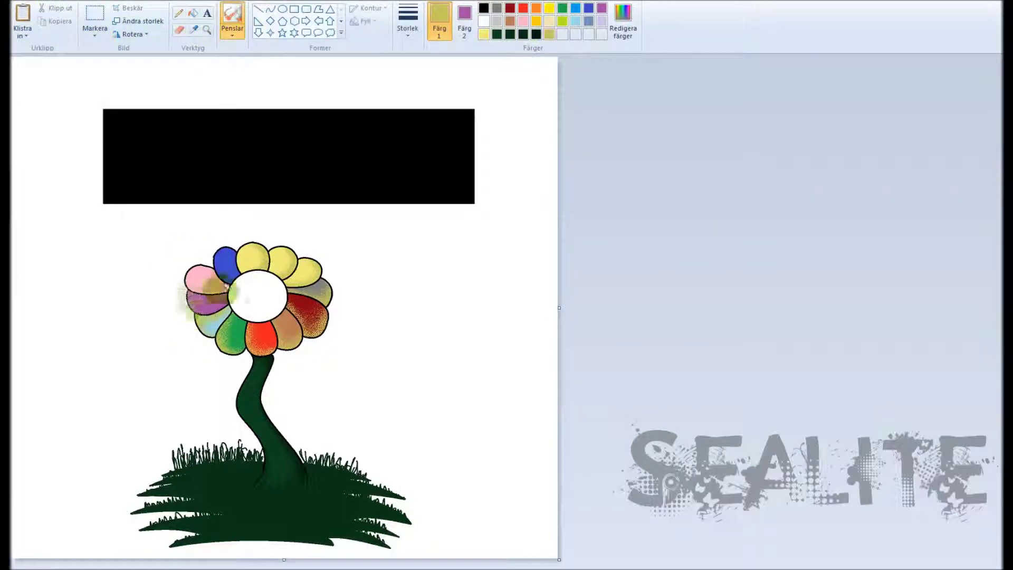
pyautogui.hotkey('ctrl', 'z')
pyautogui.hotkey('ctrl', 'z')
pyautogui.hotkey('ctrl', 'z')
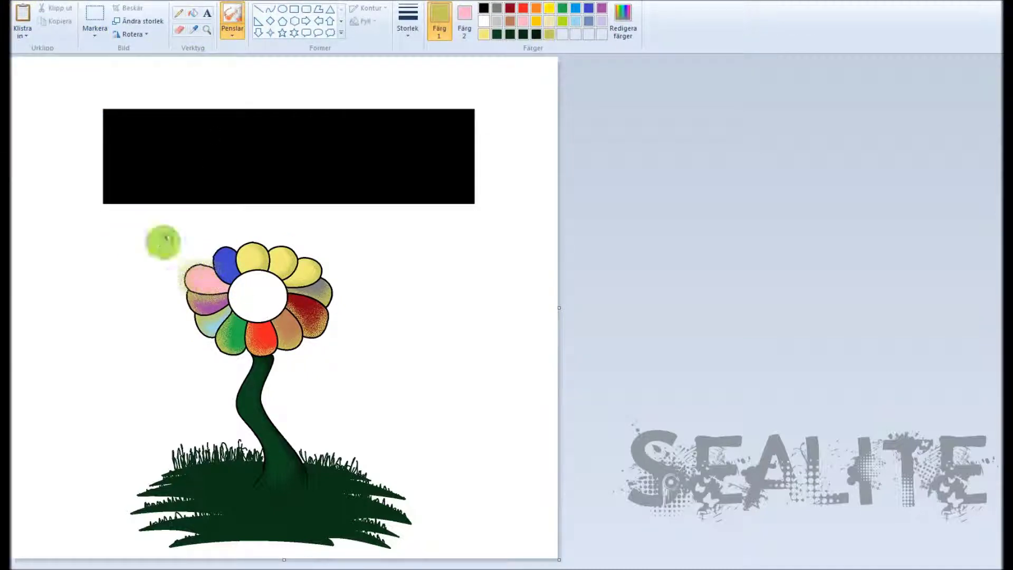
pyautogui.hotkey('ctrl', 'z')
pyautogui.moveTo(203, 253); pyautogui.dragTo(211, 249)
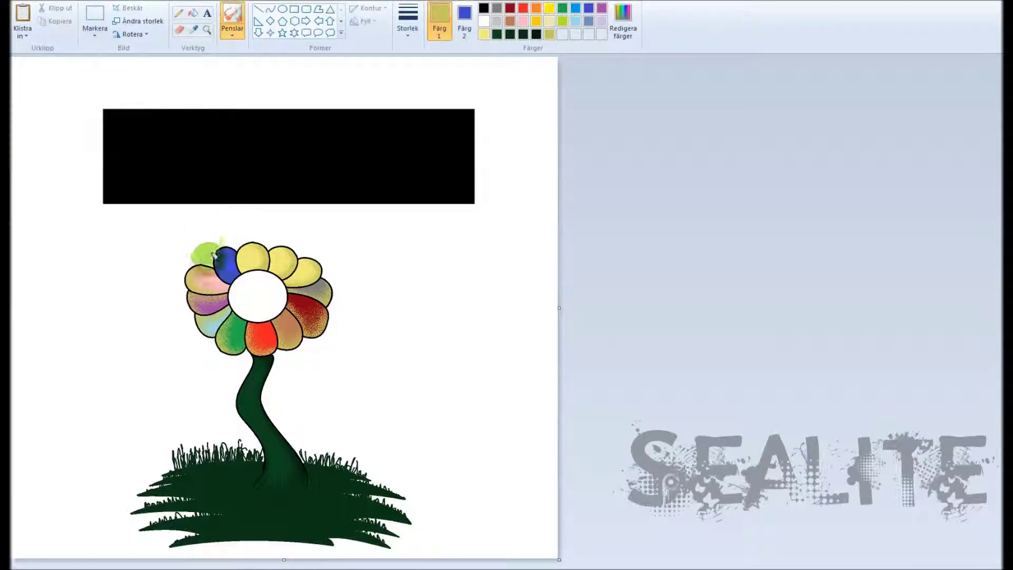
pyautogui.hotkey('ctrl', 'z')
# Replace the grey, dark red, brown, red and green petal colours with the light yellow using the Eraser.
pyautogui.click(178, 29)
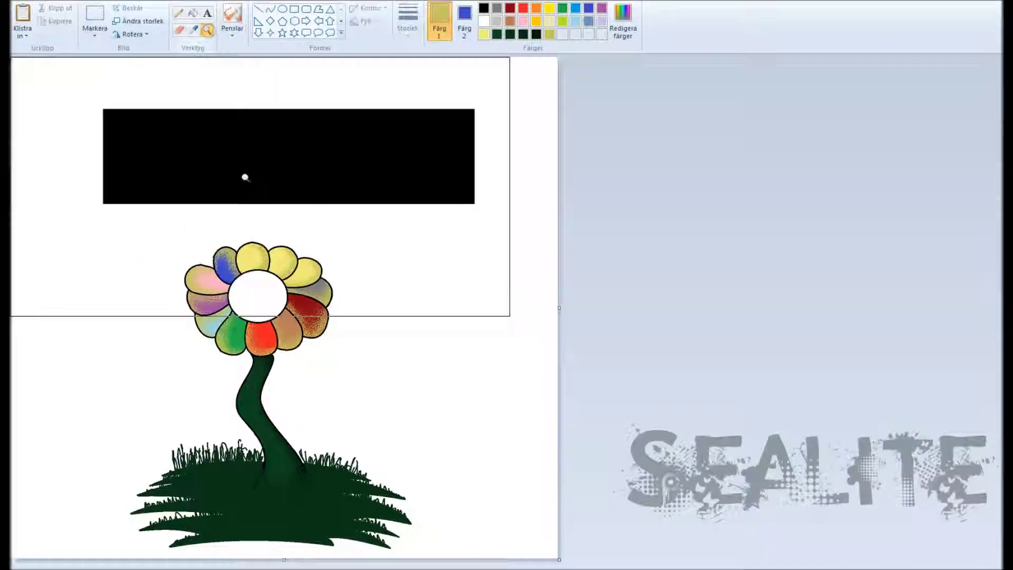
pyautogui.hotkey('ctrl', 'pageup')
pyautogui.rightClick(484, 34)
pyautogui.click(497, 8)
pyautogui.click(510, 8)
pyautogui.moveTo(570, 296); pyautogui.dragTo(517, 327)
pyautogui.click(510, 21)
pyautogui.click(523, 8)
pyautogui.moveTo(512, 369)
pyautogui.mouseDown()
pyautogui.moveTo(496, 402)
pyautogui.moveTo(454, 406)
pyautogui.moveTo(398, 316)
pyautogui.mouseUp()
pyautogui.click(562, 7)
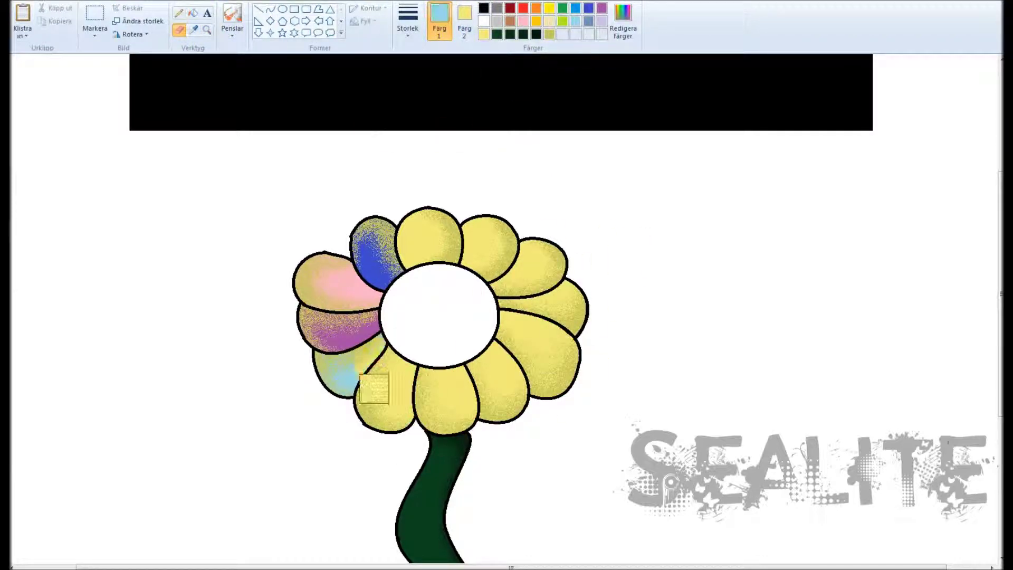
# Replace the light blue, purple, pink and blue petal colours with the light yellow using the Eraser.
pyautogui.click(576, 21)
pyautogui.moveTo(349, 380); pyautogui.dragTo(337, 359)
pyautogui.click(603, 8)
pyautogui.moveTo(358, 327); pyautogui.dragTo(332, 339)
pyautogui.click(589, 8)
pyautogui.moveTo(364, 232); pyautogui.dragTo(390, 280)
pyautogui.click(207, 29)
pyautogui.rightClick(317, 310)
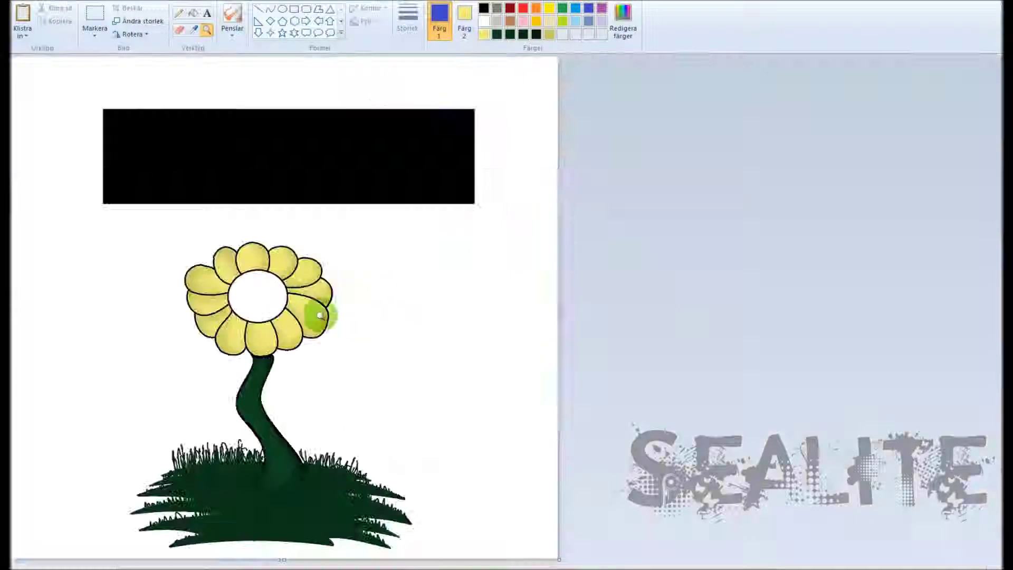
# Spray light grey airbrush shading around the left and lower edges of the flower's white centre.
pyautogui.click(316, 310)
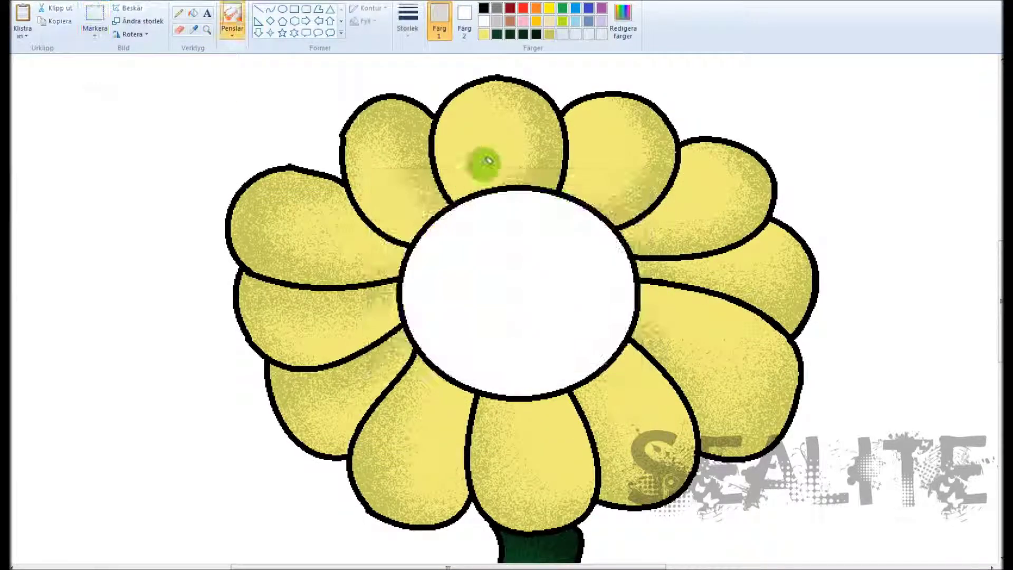
pyautogui.moveTo(481, 160)
pyautogui.mouseDown()
pyautogui.moveTo(505, 209)
pyautogui.moveTo(414, 280)
pyautogui.moveTo(626, 330)
pyautogui.moveTo(403, 319)
pyautogui.moveTo(499, 396)
pyautogui.moveTo(419, 368)
pyautogui.mouseUp()
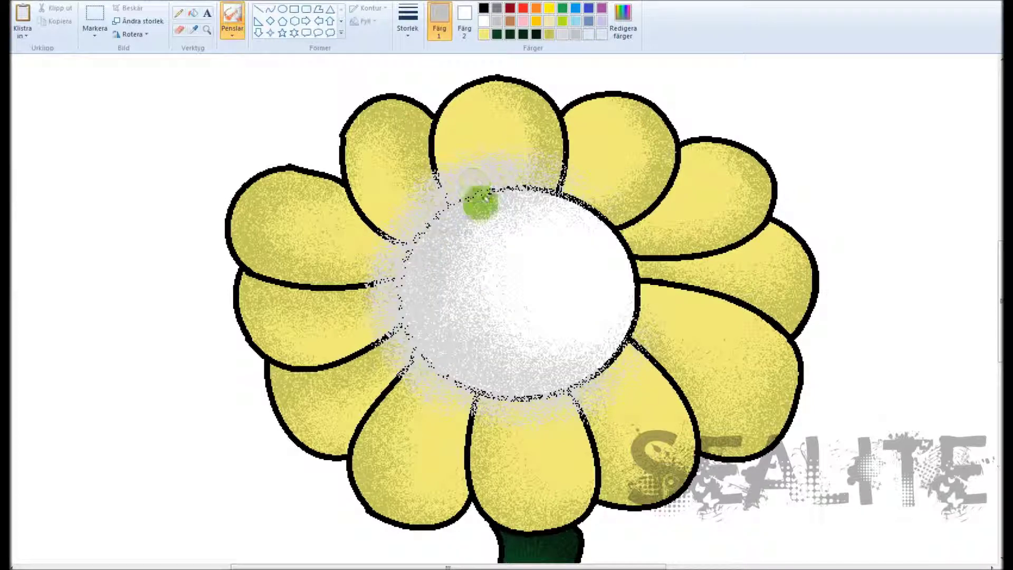
pyautogui.moveTo(480, 204); pyautogui.dragTo(420, 352)
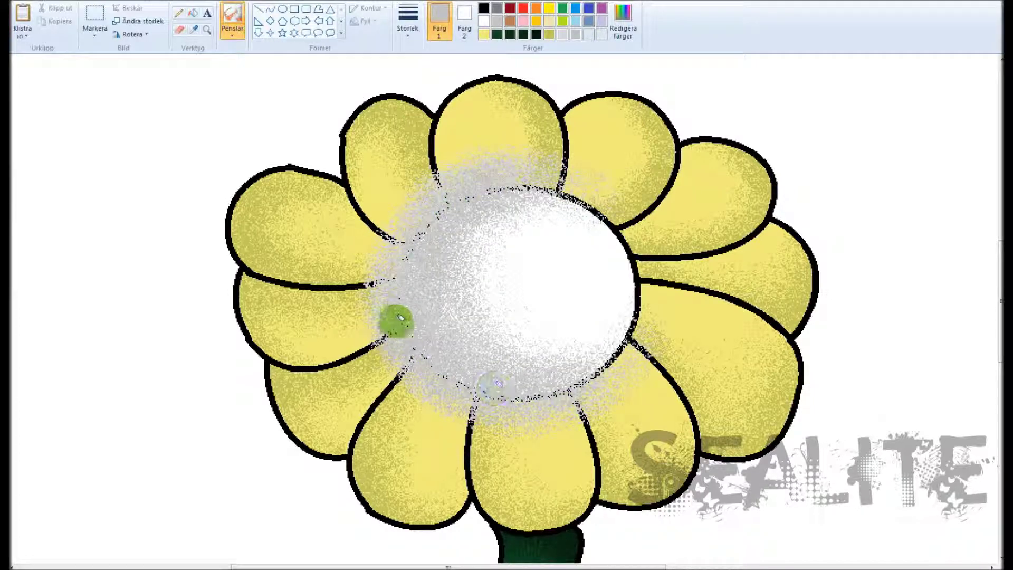
# Mix a grey of RGB 181, 181, 181 and deepen the airbrush shading around the centre's left edge.
pyautogui.click(623, 21)
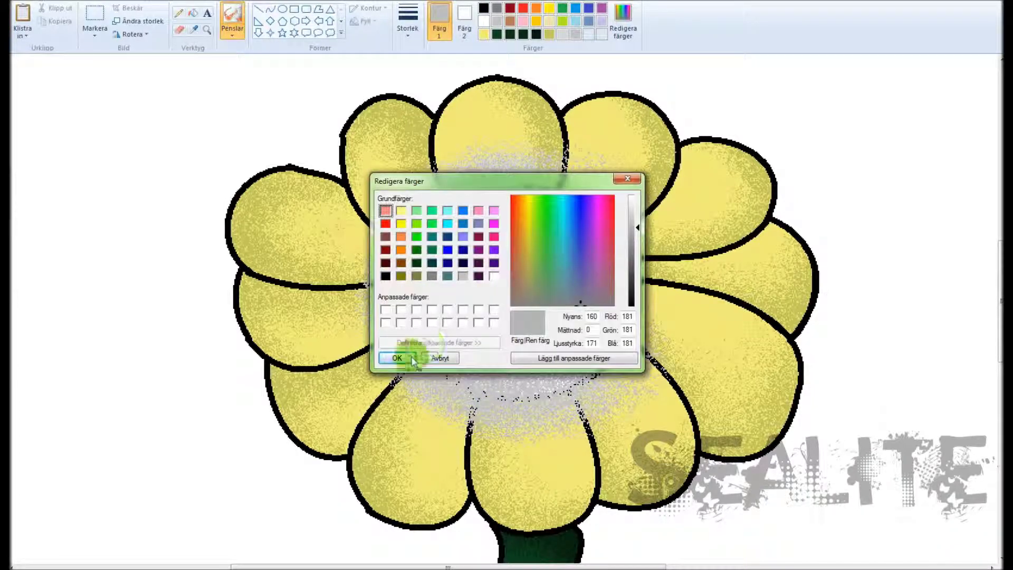
pyautogui.click(411, 358)
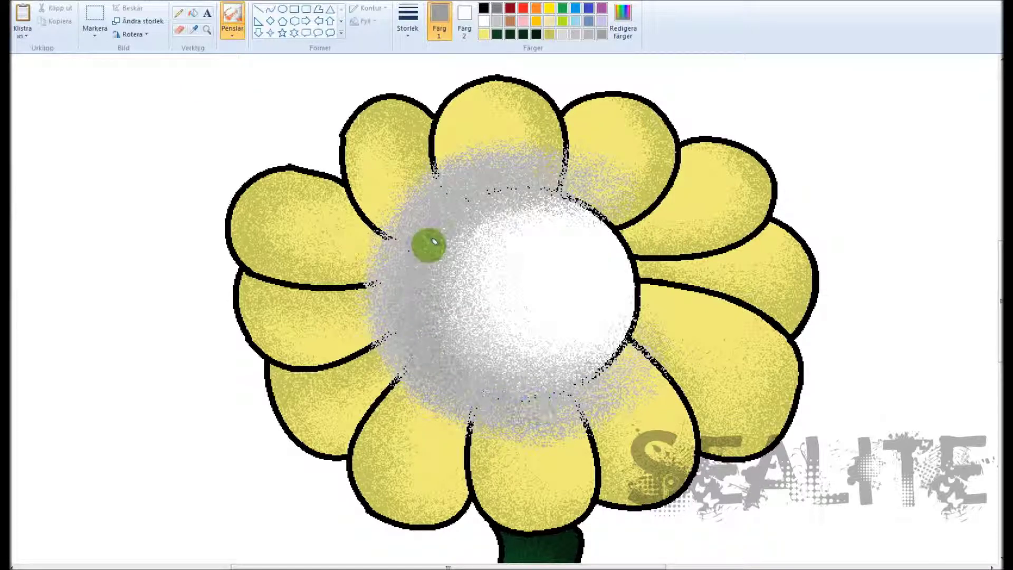
pyautogui.moveTo(426, 242)
pyautogui.mouseDown()
pyautogui.moveTo(524, 409)
pyautogui.moveTo(455, 190)
pyautogui.moveTo(549, 419)
pyautogui.mouseUp()
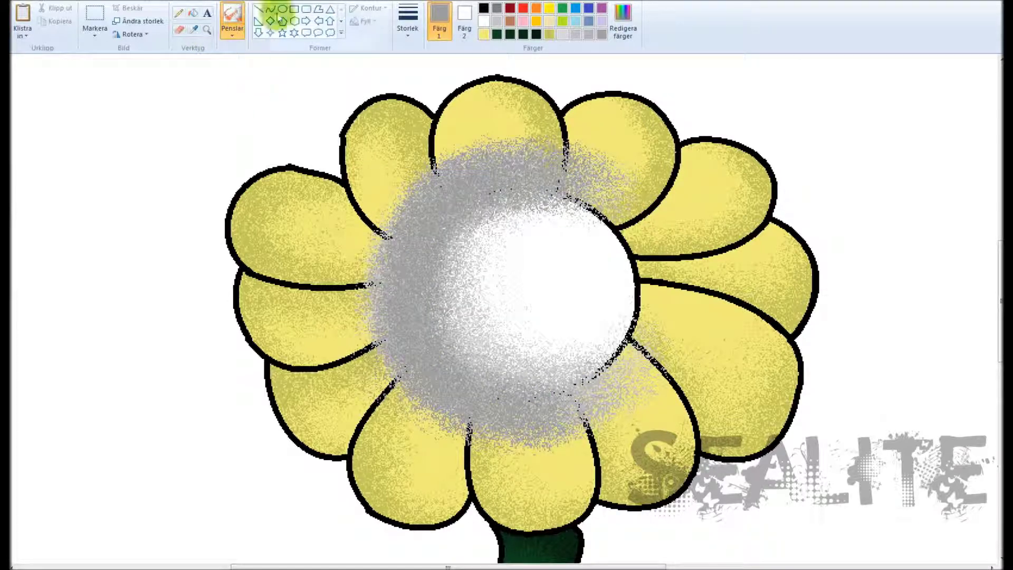
# Pick the light grey and spray soft shading over the right part of the flower's centre.
pyautogui.click(497, 21)
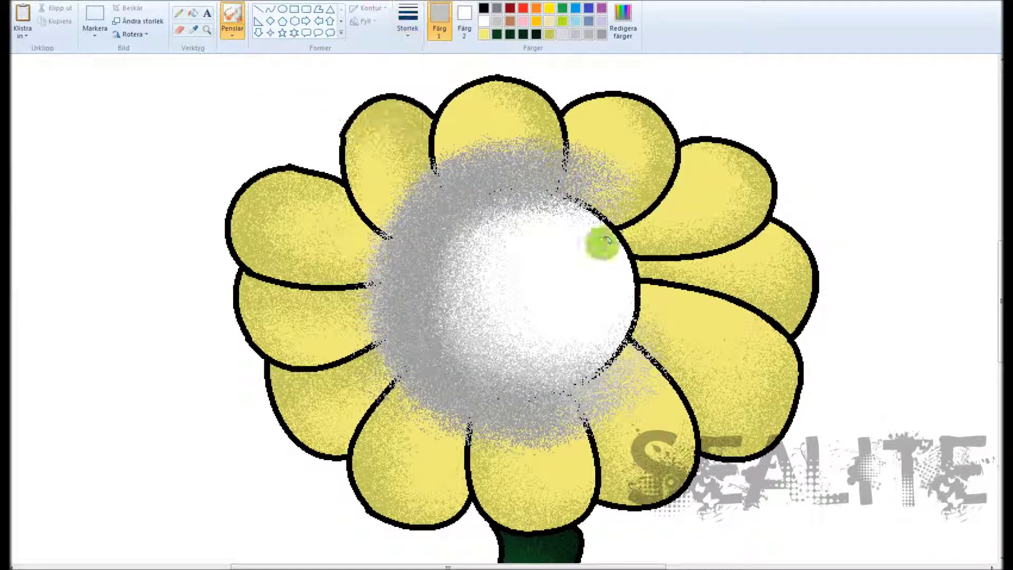
pyautogui.moveTo(601, 233)
pyautogui.mouseDown()
pyautogui.moveTo(559, 249)
pyautogui.moveTo(583, 327)
pyautogui.mouseUp()
pyautogui.moveTo(608, 285)
pyautogui.mouseDown()
pyautogui.moveTo(505, 223)
pyautogui.moveTo(538, 301)
pyautogui.mouseUp()
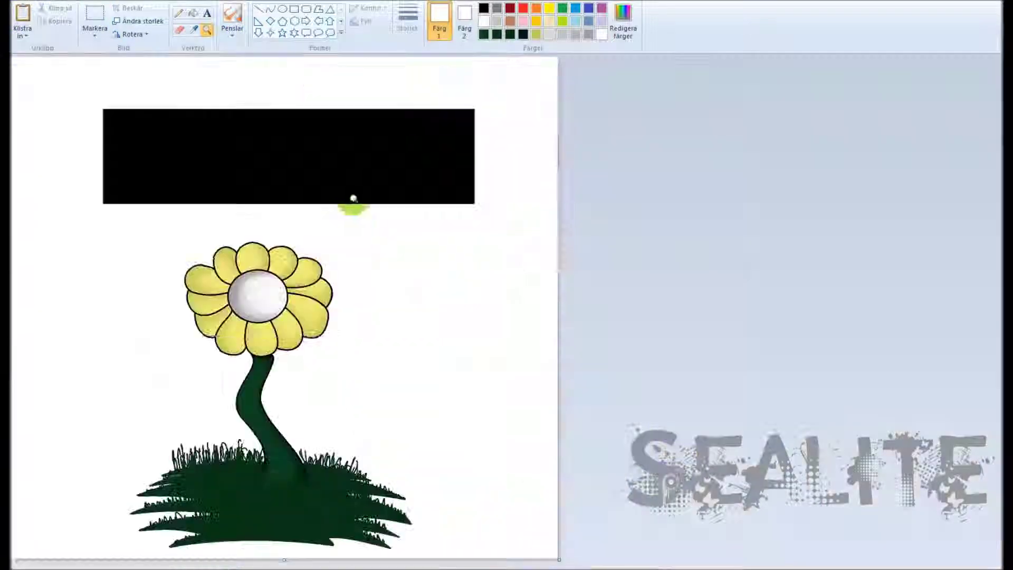
pyautogui.click(274, 475)
pyautogui.rightClick(301, 227)
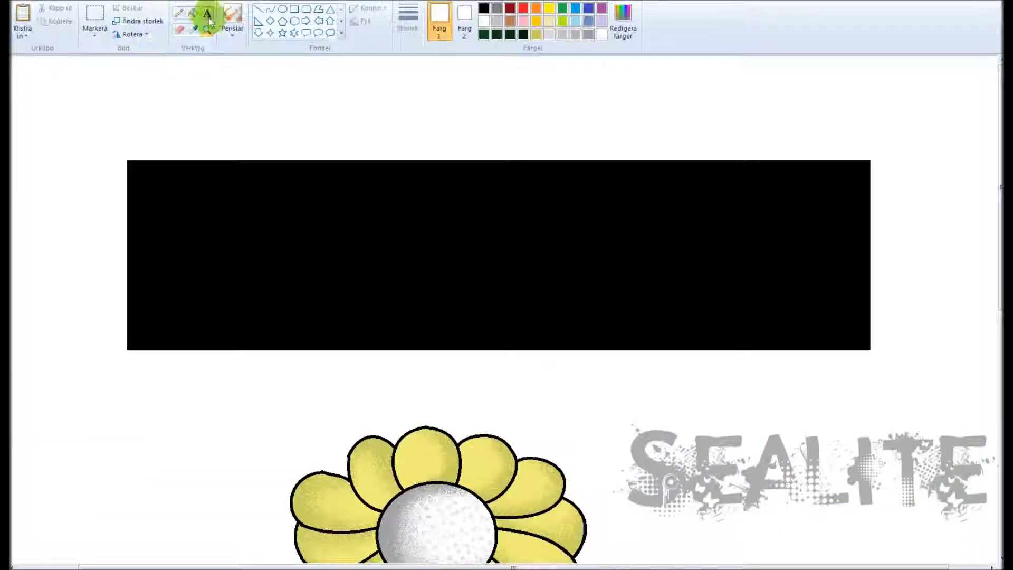
# Switch to Pixlr Editor, paste the copied drawing and clear the white background around the banner, flower and grass.
pyautogui.rightClick(516, 226)
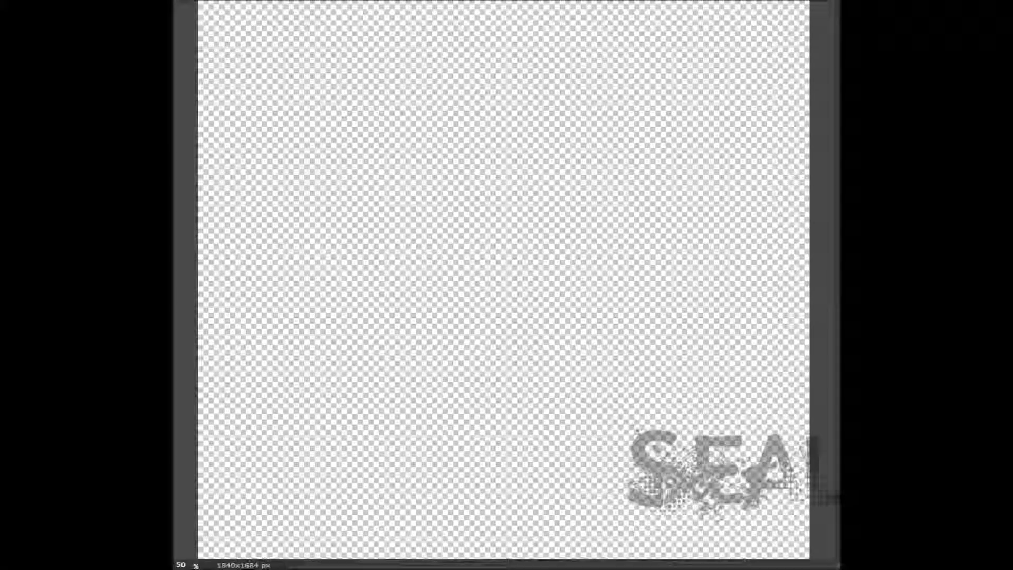
pyautogui.hotkey('ctrl', 'v')
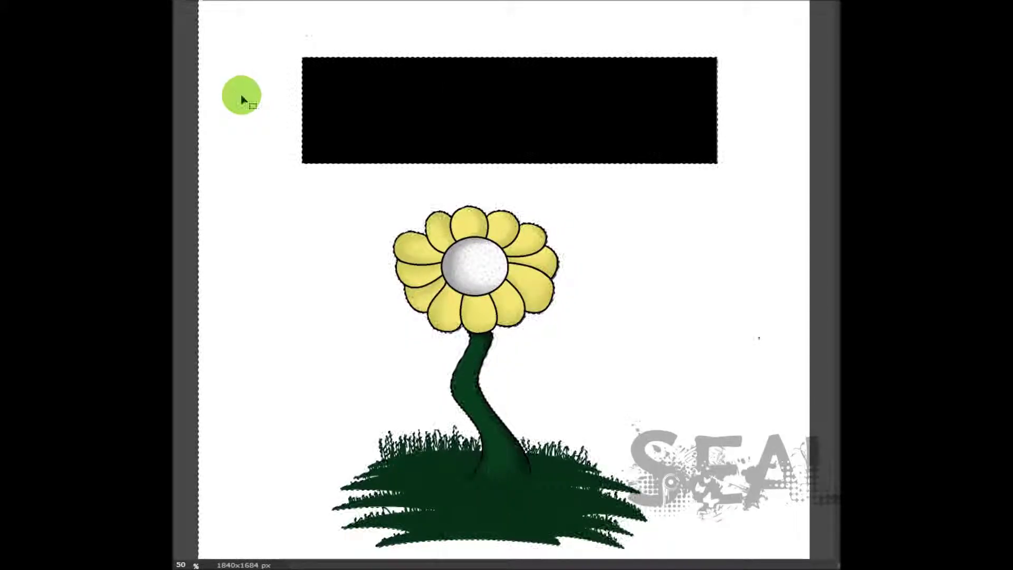
pyautogui.scroll(5, 474, 274)
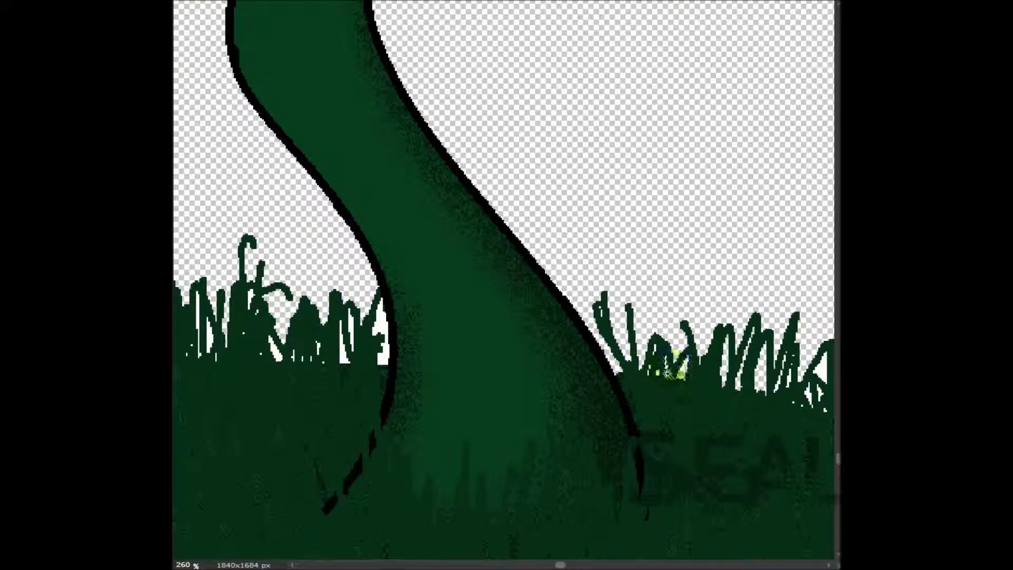
pyautogui.scroll(-4, 821, 370)
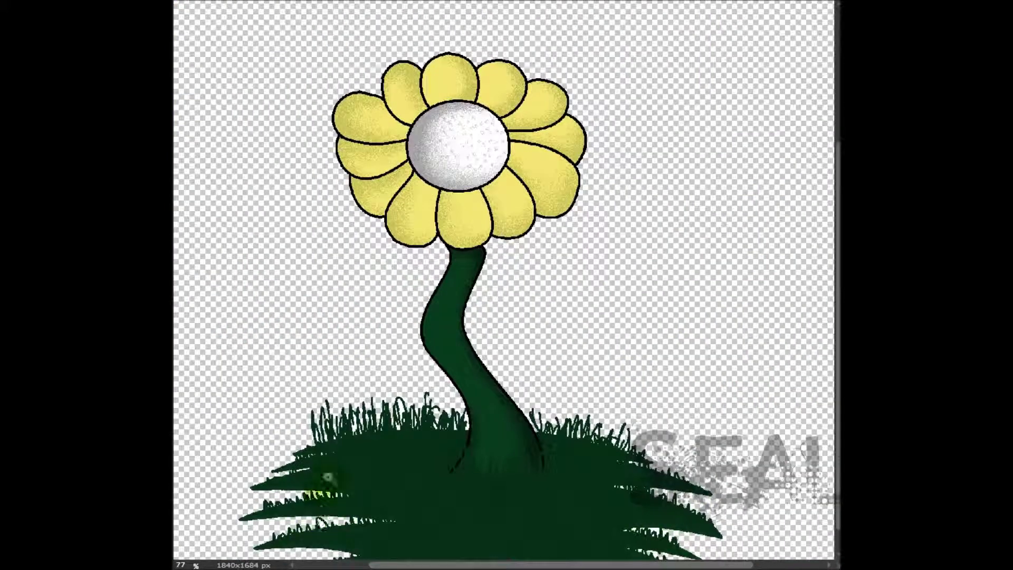
pyautogui.scroll(-1, 822, 237)
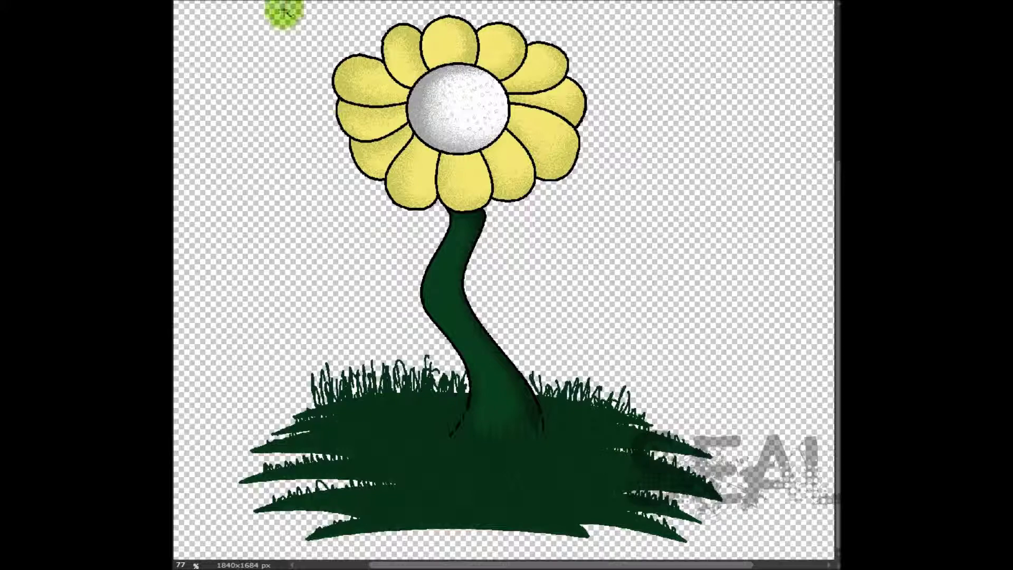
pyautogui.scroll(5, 658, 296)
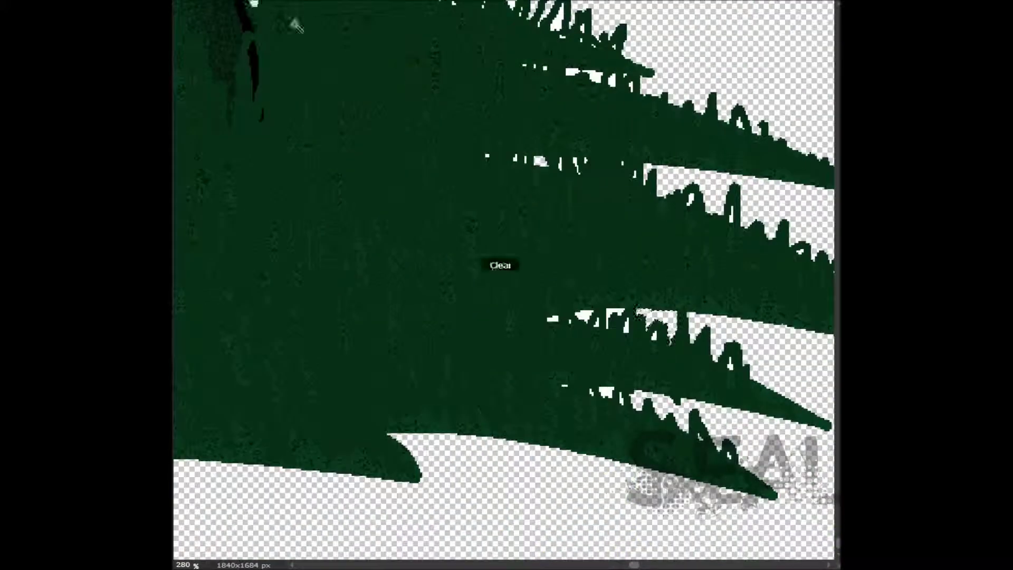
pyautogui.scroll(-5, 596, 78)
pyautogui.scroll(1, 469, 109)
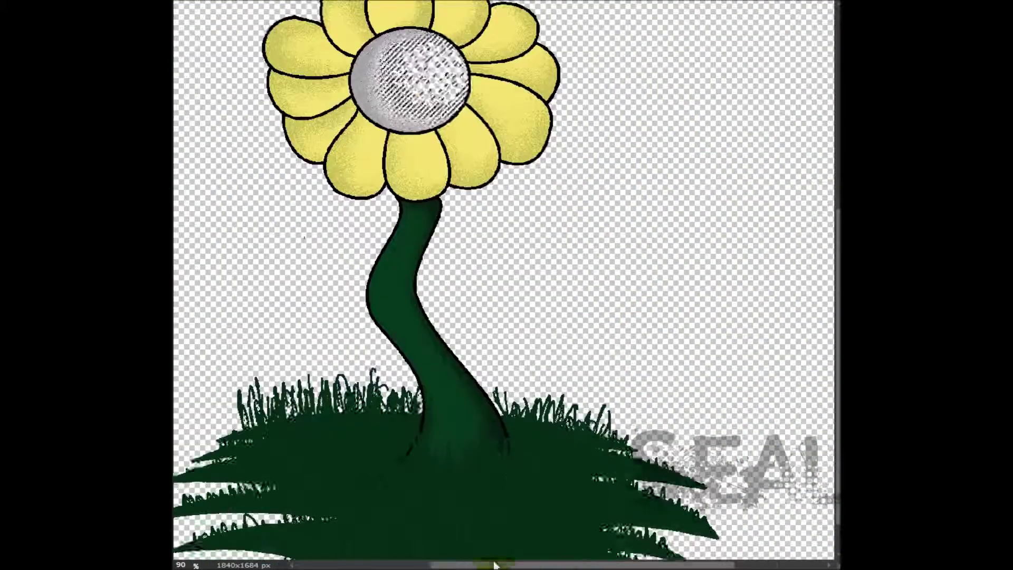
# Isolate the black banner with the Lasso and shift it slightly left above the flower.
pyautogui.click(198, 1)
pyautogui.click(475, 163)
pyautogui.click(248, 2)
pyautogui.click(271, 47)
pyautogui.scroll(-3, 723, 42)
pyautogui.scroll(1, 512, 58)
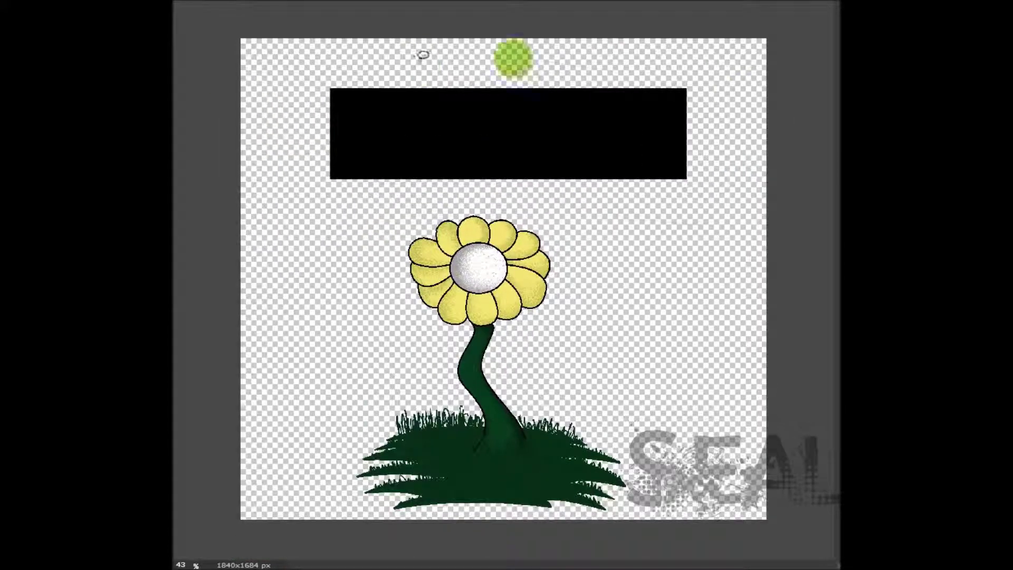
pyautogui.moveTo(423, 50)
pyautogui.mouseDown()
pyautogui.moveTo(451, 205)
pyautogui.moveTo(327, 63)
pyautogui.mouseUp()
pyautogui.click(182, 1)
pyautogui.click(200, 59)
pyautogui.click(182, 1)
pyautogui.click(200, 92)
pyautogui.moveTo(383, 224); pyautogui.dragTo(406, 199)
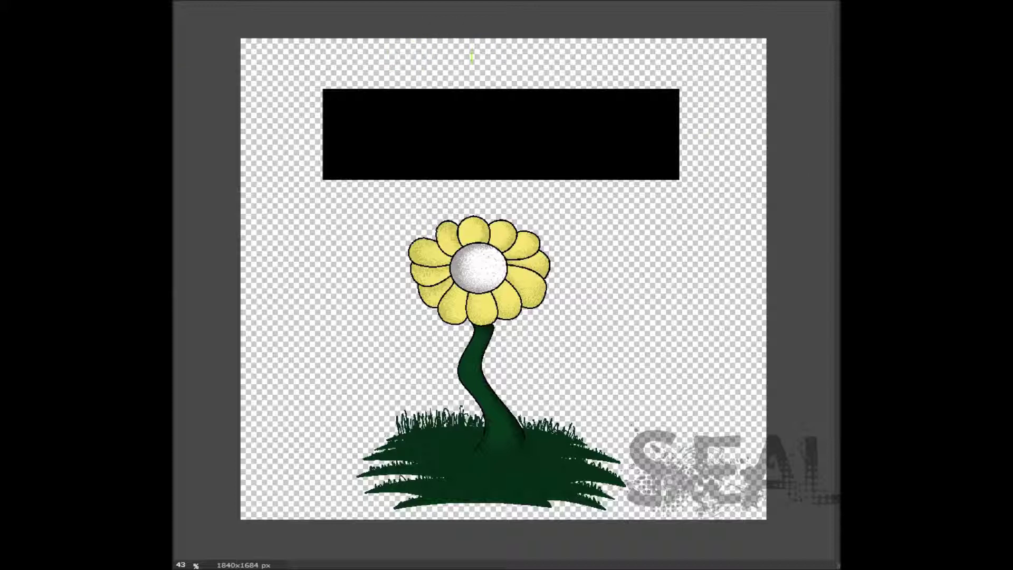
# Paint a thin white border behind the black banner using a slightly larger rectangular selection, and fill the background with black.
pyautogui.scroll(3, 504, 166)
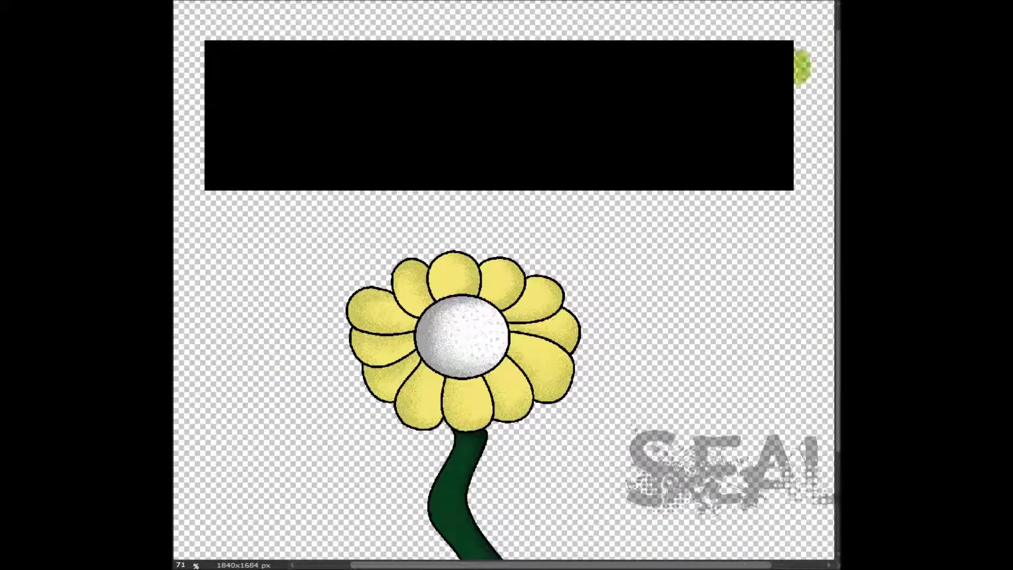
pyautogui.moveTo(201, 37)
pyautogui.mouseDown()
pyautogui.moveTo(290, 100)
pyautogui.moveTo(798, 197)
pyautogui.mouseUp()
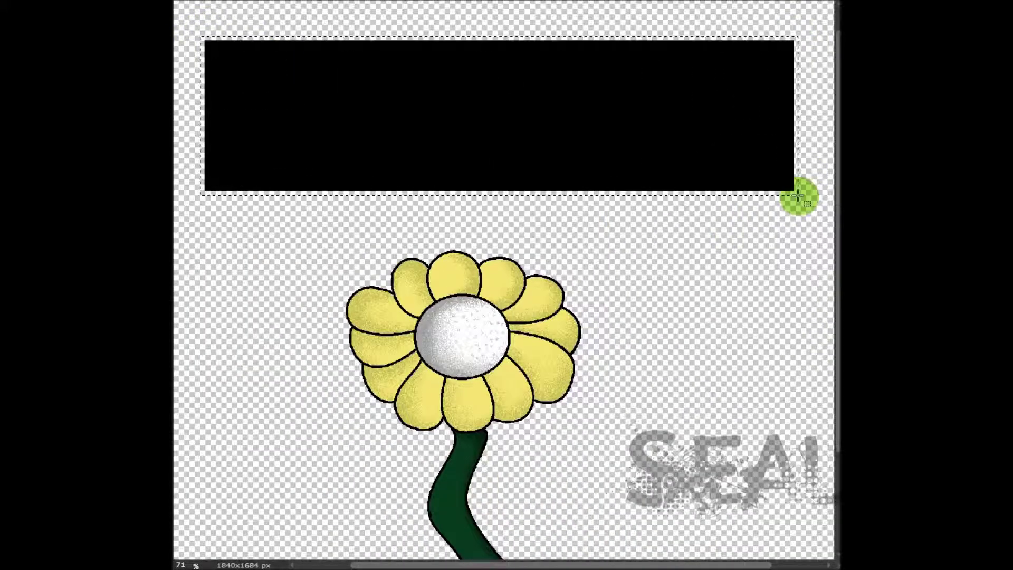
pyautogui.press('b')
pyautogui.rightClick(769, 33)
pyautogui.press('Escape')
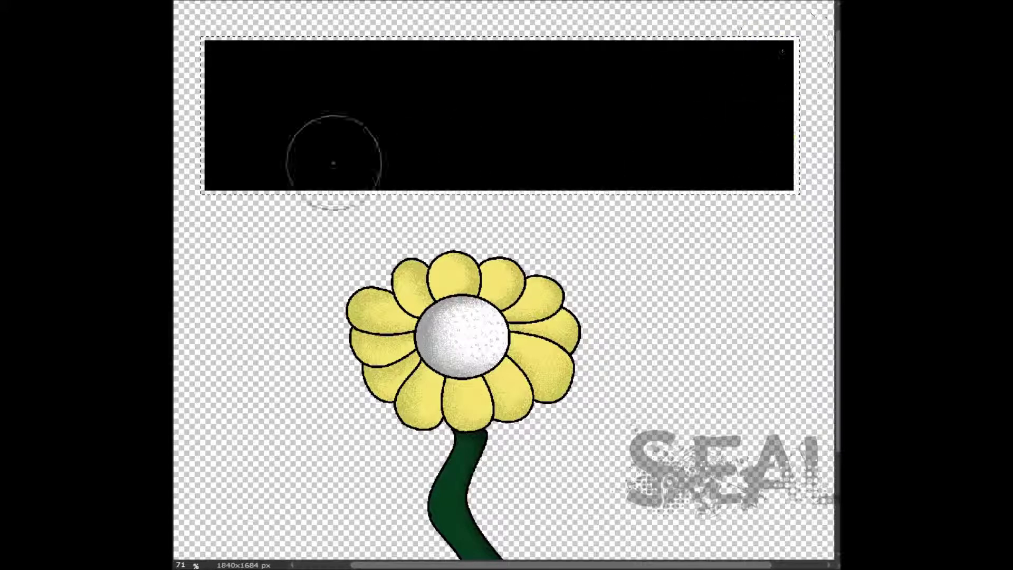
pyautogui.hotkey('ctrl', 'd')
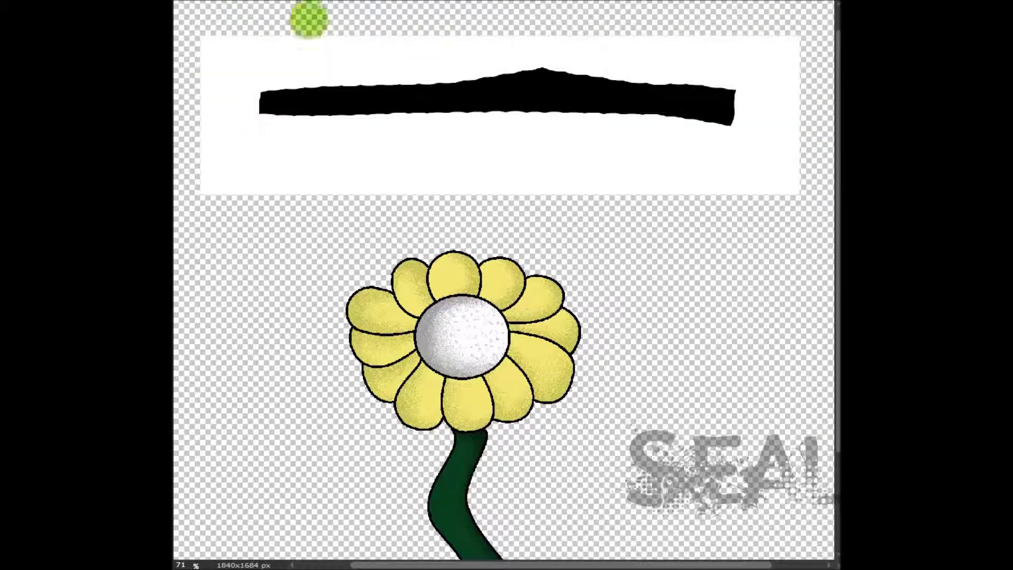
pyautogui.scroll(-3, 771, 86)
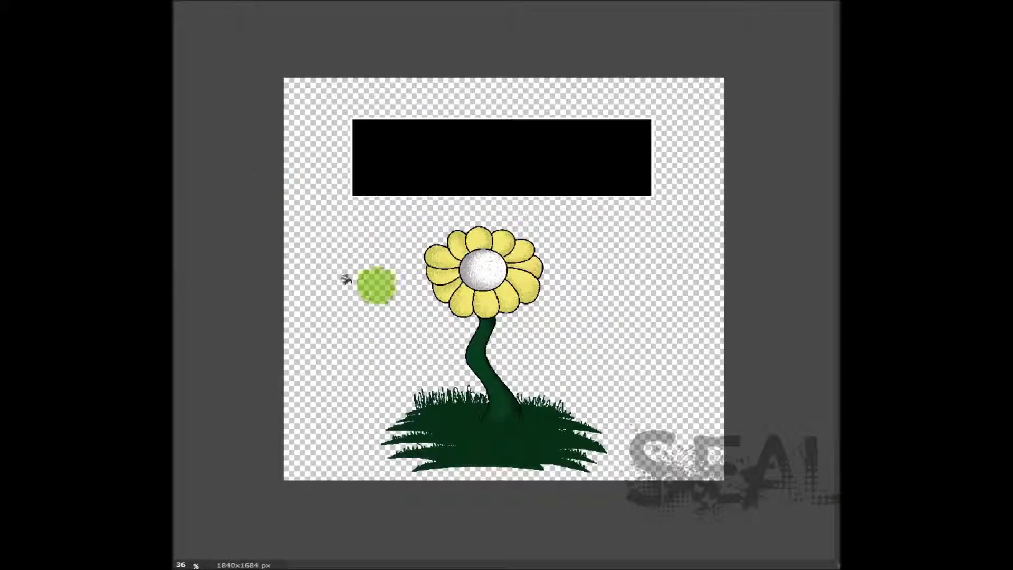
pyautogui.hotkey('alt', 'BackSpace')
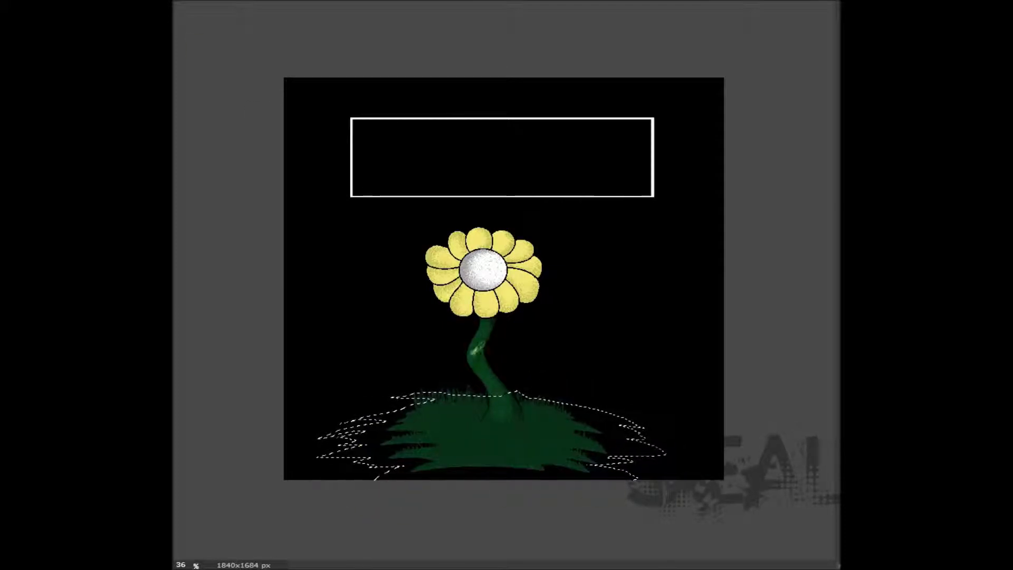
# Pick a medium green and paint it into the jagged selection behind the dark grass mound.
pyautogui.click(192, 225)
pyautogui.click(493, 209)
pyautogui.click(707, 349)
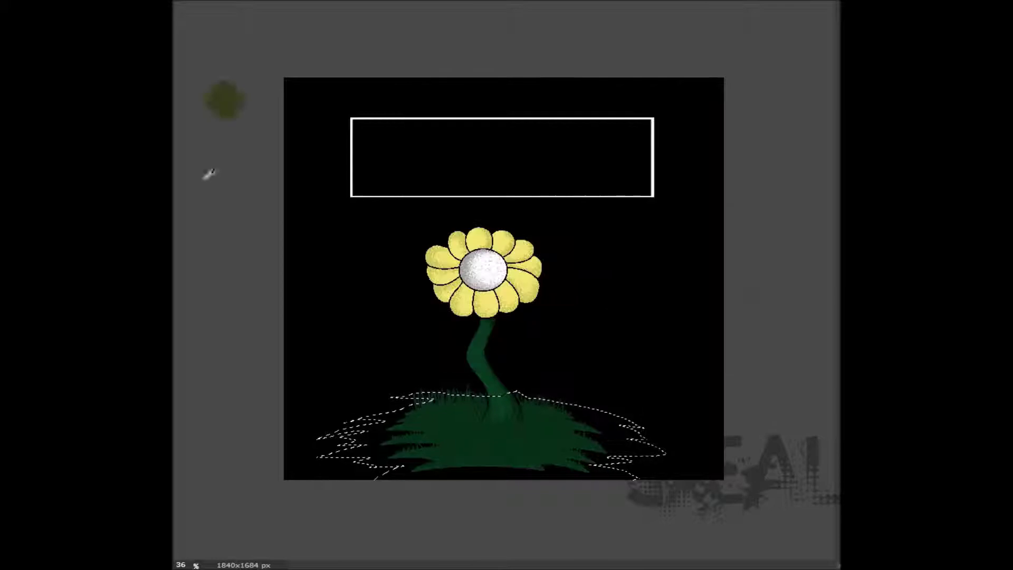
pyautogui.click(196, 11)
pyautogui.moveTo(674, 437)
pyautogui.mouseDown()
pyautogui.moveTo(465, 344)
pyautogui.moveTo(412, 348)
pyautogui.moveTo(370, 380)
pyautogui.moveTo(329, 434)
pyautogui.mouseUp()
pyautogui.hotkey('ctrl', 'shift', 'a')
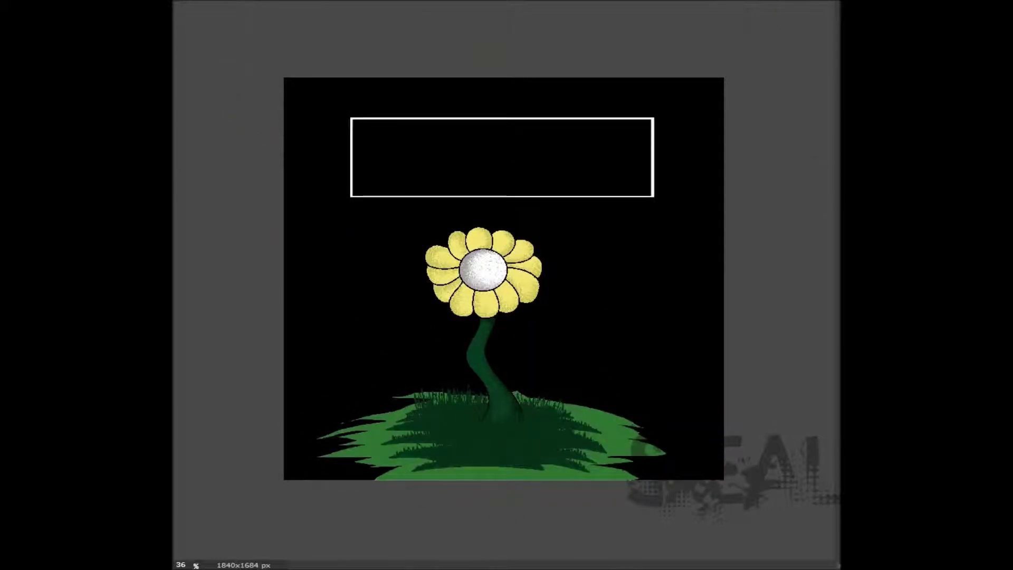
# Try painting a wide, lighter green hill across the bottom of the canvas behind the grass.
pyautogui.click(185, 50)
pyautogui.click(501, 185)
pyautogui.click(707, 348)
pyautogui.moveTo(696, 454)
pyautogui.mouseDown()
pyautogui.moveTo(622, 459)
pyautogui.moveTo(430, 430)
pyautogui.moveTo(662, 449)
pyautogui.moveTo(686, 462)
pyautogui.mouseUp()
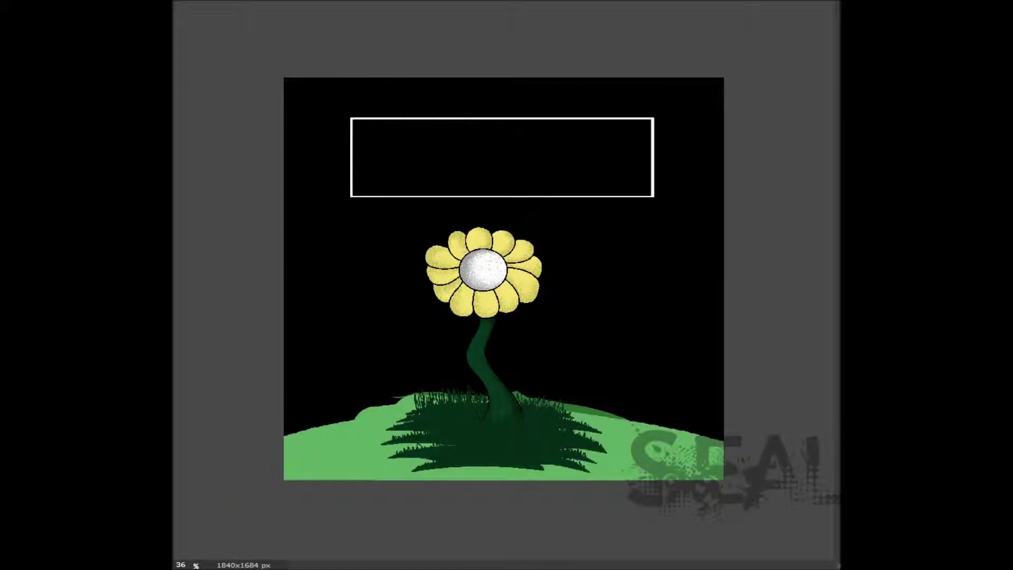
# Cut the lassoed medium green patch, paste it beneath the flower and move it back behind the dark grass.
pyautogui.click(221, 90)
pyautogui.moveTo(513, 362); pyautogui.dragTo(564, 362)
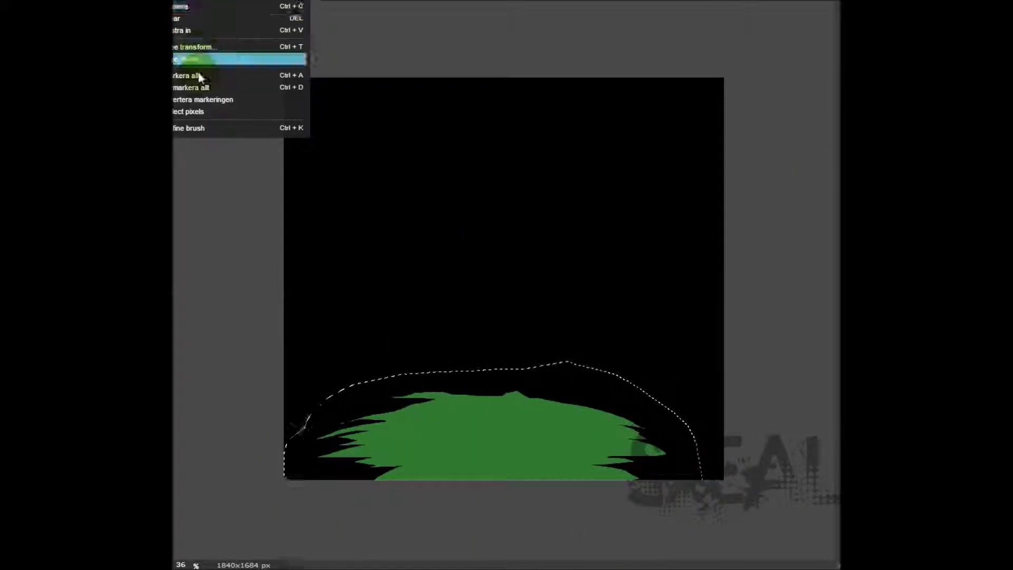
pyautogui.click(200, 82)
pyautogui.hotkey('ctrl', 'z')
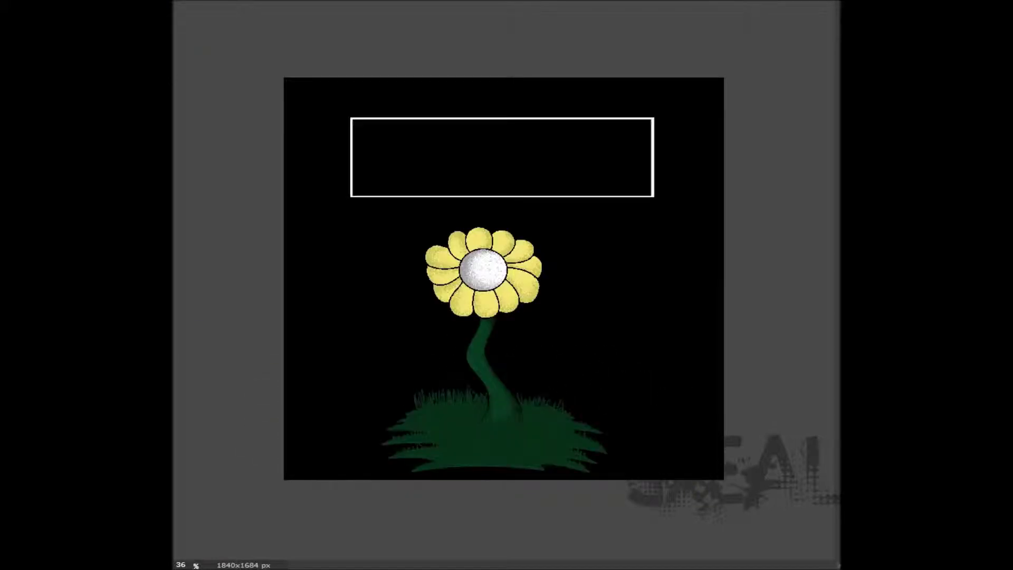
pyautogui.click(201, 27)
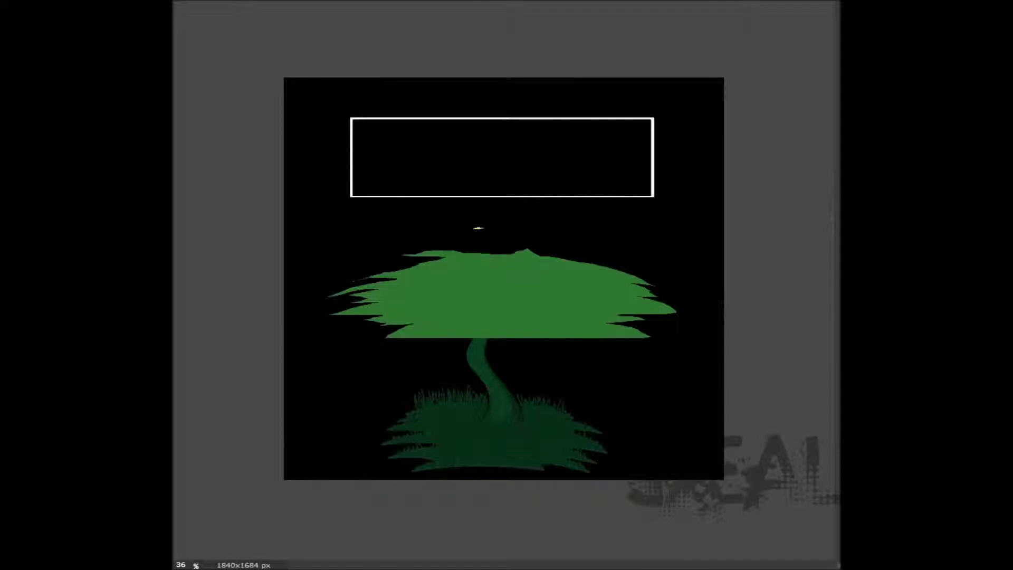
pyautogui.click(654, 349)
pyautogui.hotkey('ctrl', 'd')
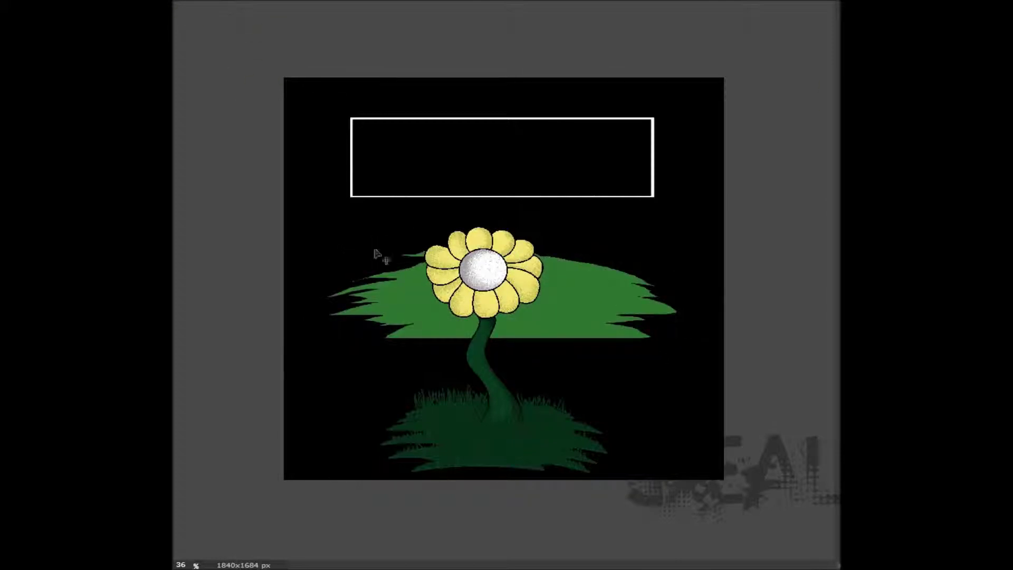
pyautogui.moveTo(383, 249); pyautogui.dragTo(378, 392)
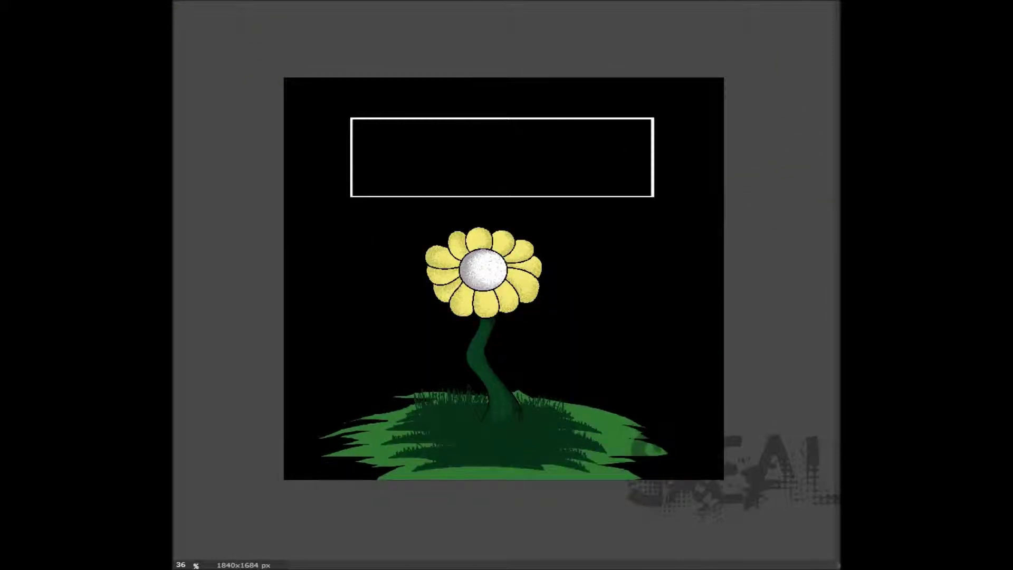
# Stamp a large white starburst to the right of the flower and delete all its rays except one.
pyautogui.moveTo(204, 199); pyautogui.dragTo(256, 199)
pyautogui.click(625, 230)
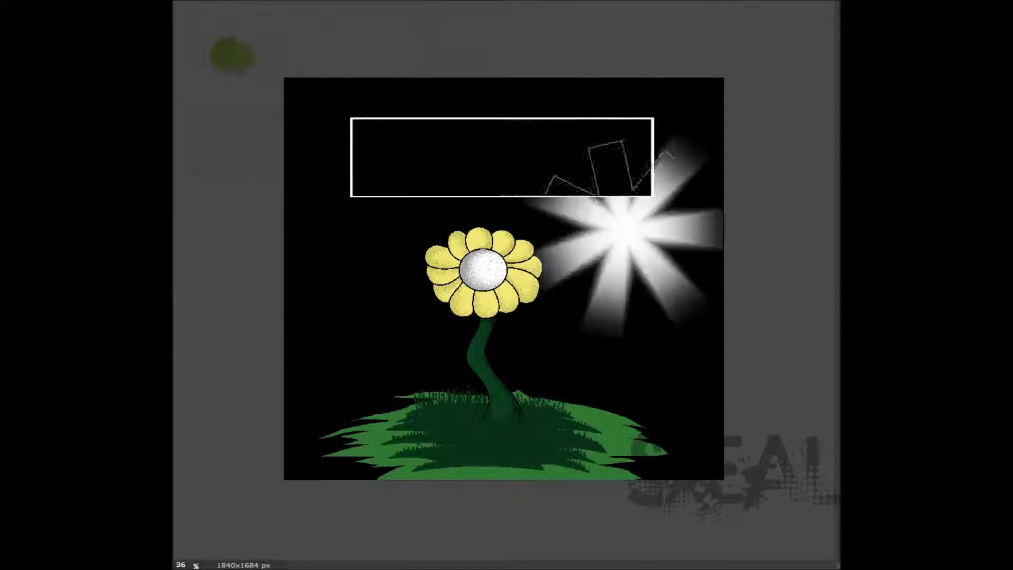
pyautogui.moveTo(464, 193)
pyautogui.mouseDown()
pyautogui.moveTo(656, 339)
pyautogui.moveTo(465, 193)
pyautogui.mouseUp()
pyautogui.press('Delete')
pyautogui.hotkey('ctrl', 'd')
# Stretch the remaining ray into a wide light beam over the flower and rotate it slightly with Free Transform.
pyautogui.hotkey('ctrl', 't')
pyautogui.moveTo(577, 233)
pyautogui.mouseDown()
pyautogui.moveTo(411, 63)
pyautogui.moveTo(344, 63)
pyautogui.moveTo(384, 118)
pyautogui.moveTo(818, 388)
pyautogui.moveTo(839, 423)
pyautogui.mouseUp()
pyautogui.press('Return')
pyautogui.click(574, 285)
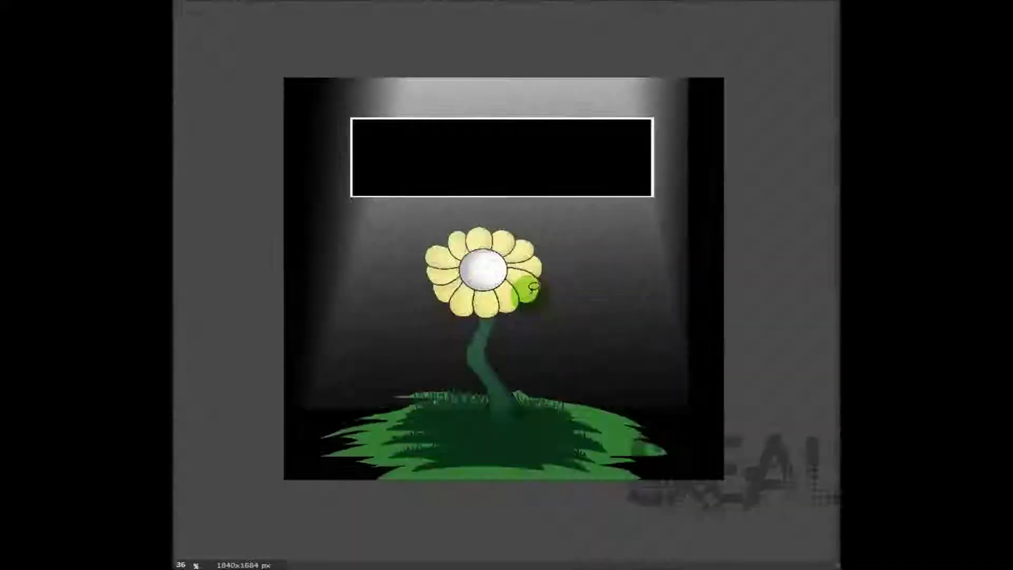
pyautogui.moveTo(577, 292); pyautogui.dragTo(701, 486)
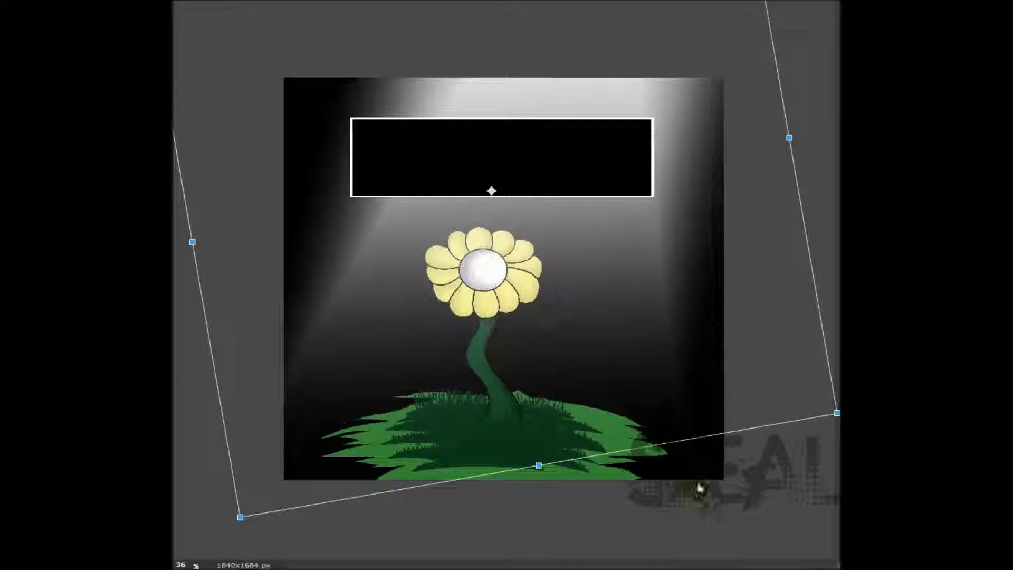
pyautogui.press('Return')
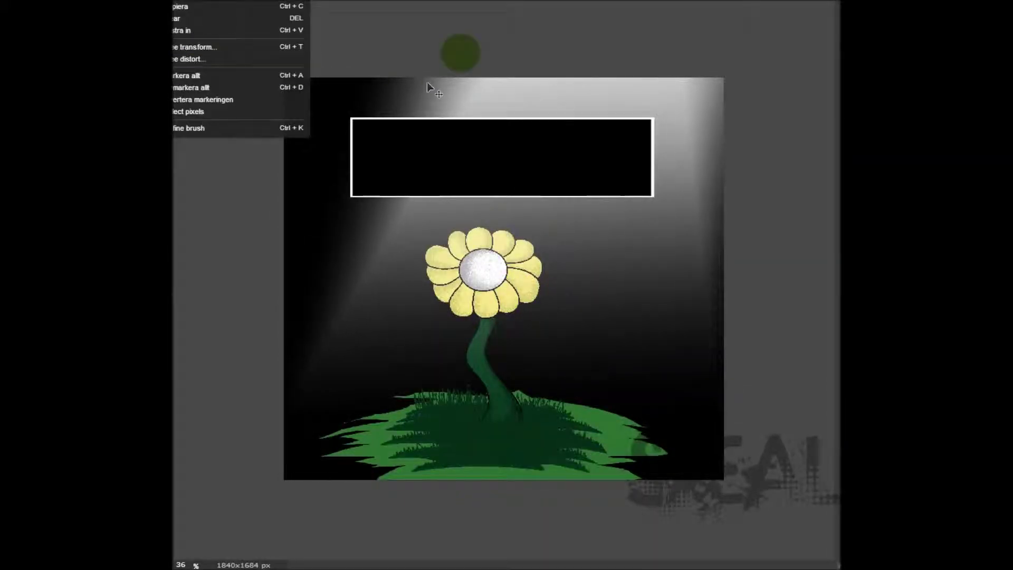
# Paint soft white streaks down from the canvas's top edge and scatter small white dots around the flower.
pyautogui.rightClick(360, 151)
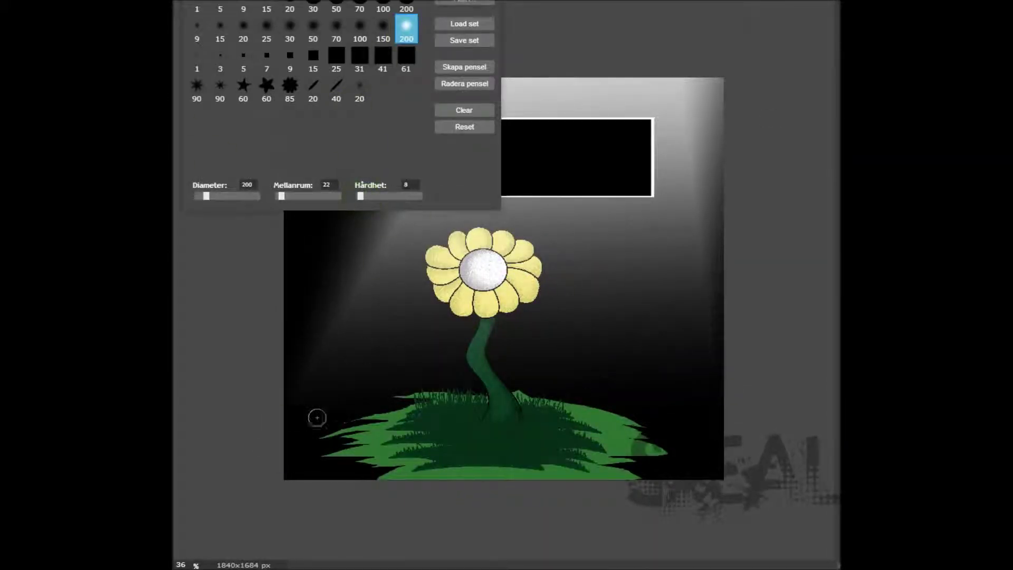
pyautogui.moveTo(296, 413); pyautogui.dragTo(372, 422)
pyautogui.hotkey('ctrl', 'z')
pyautogui.moveTo(644, 100); pyautogui.dragTo(658, 221)
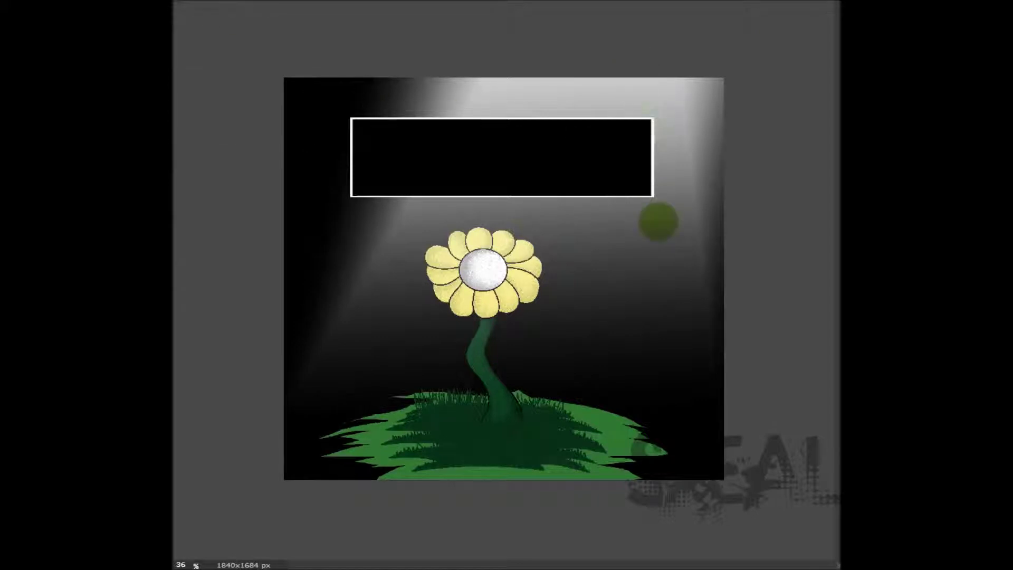
pyautogui.moveTo(596, 100); pyautogui.dragTo(561, 249)
pyautogui.rightClick(649, 350)
pyautogui.click(555, 269)
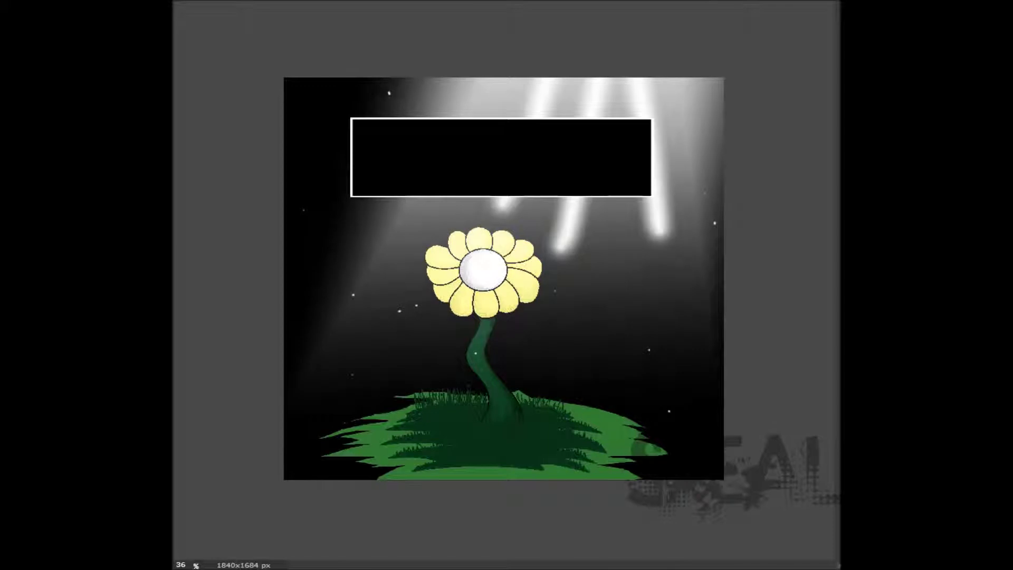
# Remove the white streaks and scattered dots with wide strokes across the light beam.
pyautogui.click(304, 21)
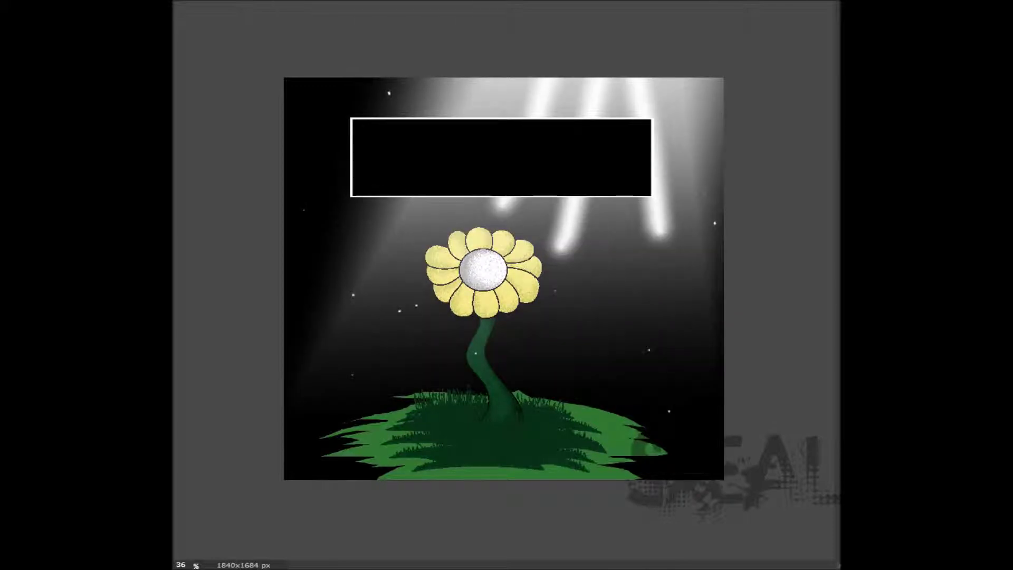
pyautogui.moveTo(533, 248)
pyautogui.mouseDown()
pyautogui.moveTo(562, 258)
pyautogui.moveTo(554, 95)
pyautogui.moveTo(498, 222)
pyautogui.mouseUp()
pyautogui.moveTo(672, 84); pyautogui.dragTo(662, 246)
pyautogui.click(642, 339)
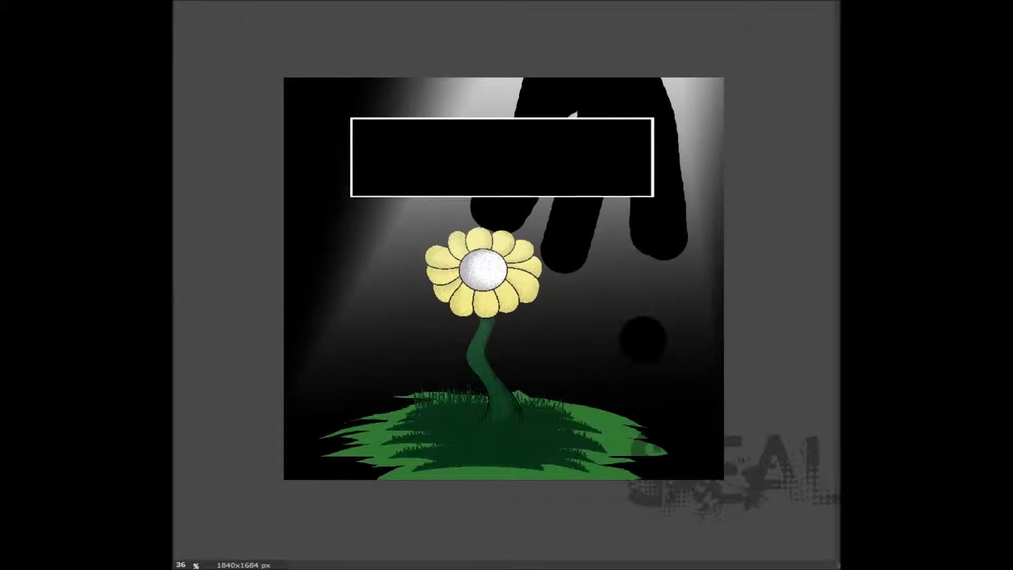
pyautogui.click(467, 258)
# Stamp a white starburst with diameter 989, spacing 168 and hardness 70 above the flower, and delete all rays except one.
pyautogui.rightClick(265, 198)
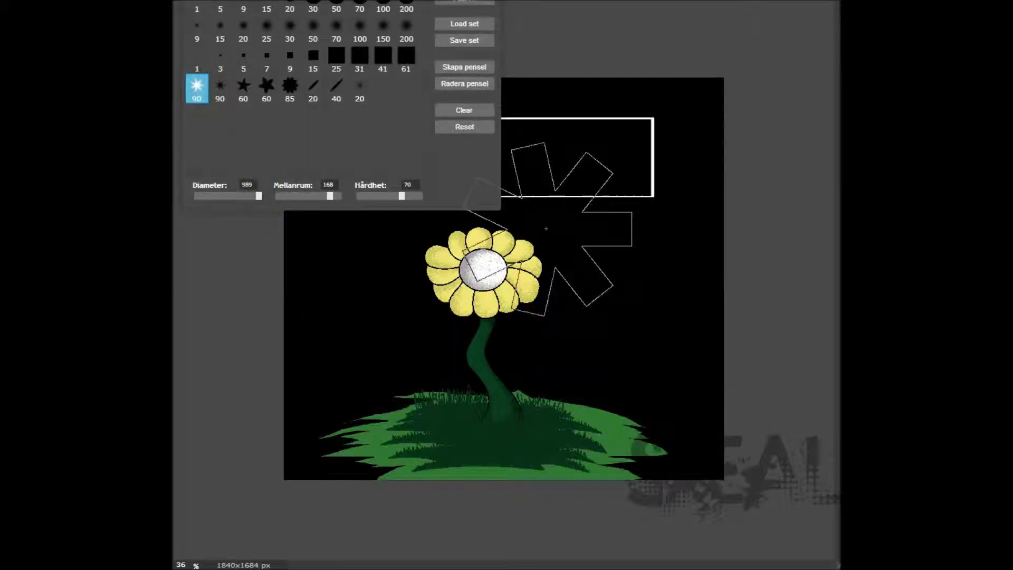
pyautogui.click(557, 221)
pyautogui.moveTo(555, 228); pyautogui.dragTo(708, 212)
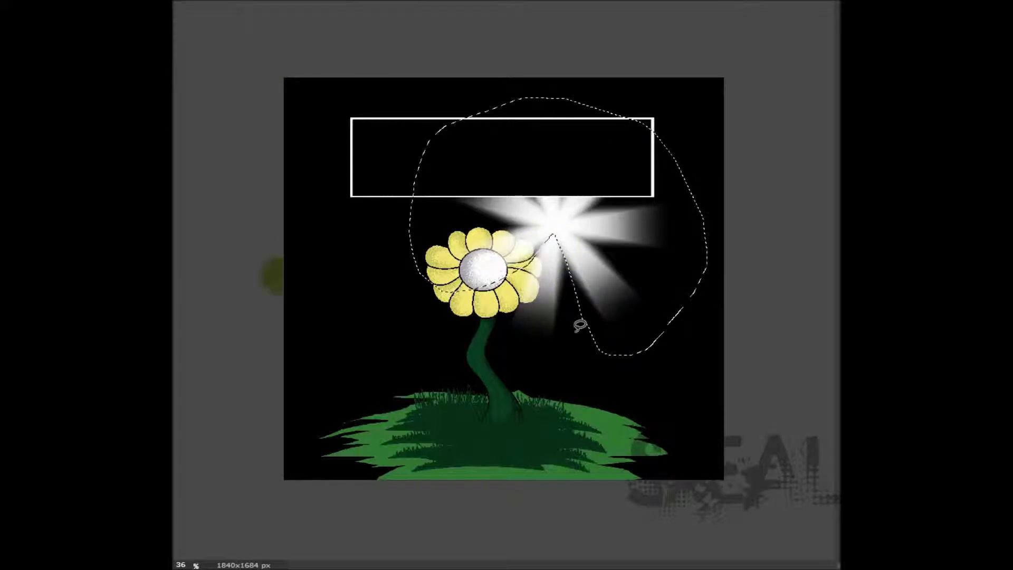
pyautogui.press('Delete')
# Enlarge the remaining ray with Free Transform into a vertical light beam shining from the canvas's top edge over the flower.
pyautogui.click(192, 31)
pyautogui.moveTo(462, 240)
pyautogui.mouseDown()
pyautogui.moveTo(332, 50)
pyautogui.moveTo(348, 37)
pyautogui.moveTo(177, 16)
pyautogui.moveTo(723, 441)
pyautogui.moveTo(787, 384)
pyautogui.moveTo(783, 404)
pyautogui.moveTo(830, 378)
pyautogui.moveTo(828, 362)
pyautogui.mouseUp()
pyautogui.moveTo(490, 192); pyautogui.dragTo(462, 176)
pyautogui.click(623, 270)
pyautogui.press('Return')
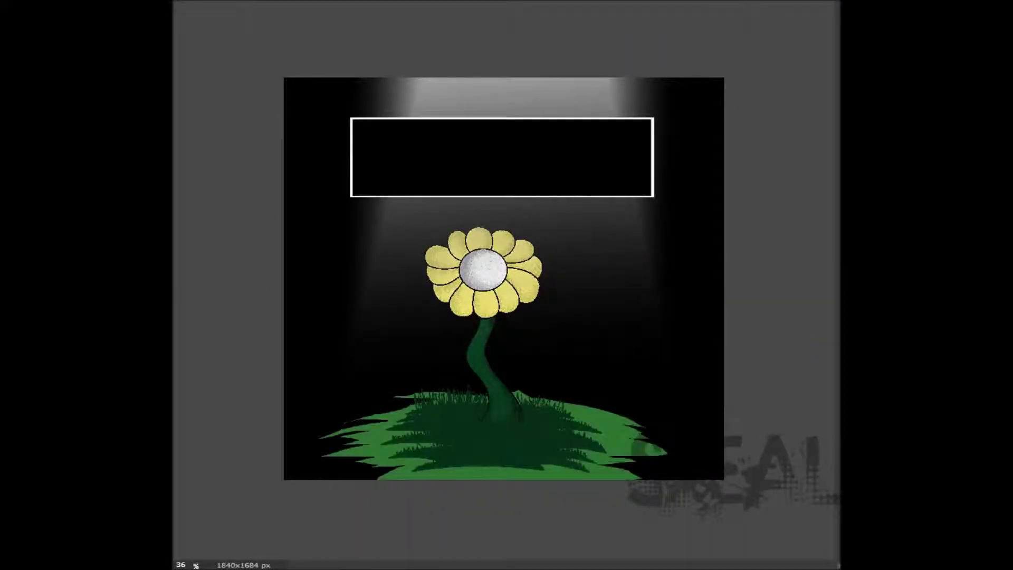
# Brighten the light beam by duplicating its layer, and widen the beam towards the ground.
pyautogui.click(185, 2)
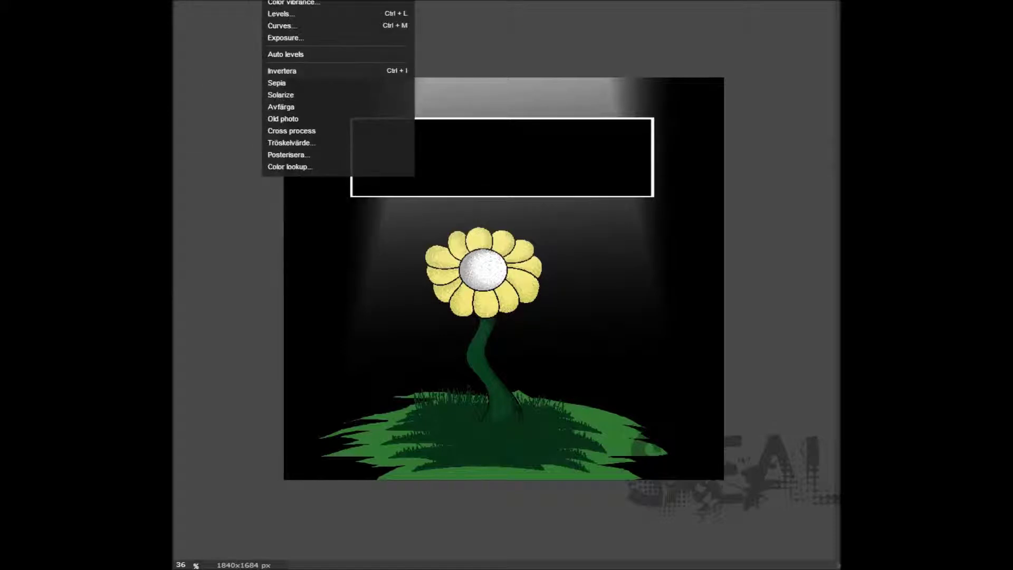
pyautogui.press('Escape')
pyautogui.click(237, 1)
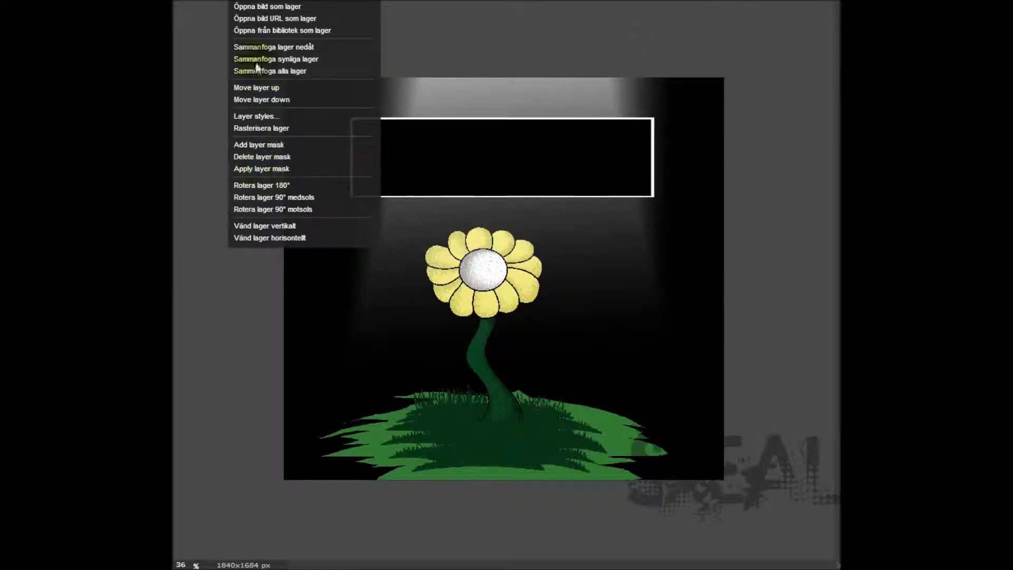
pyautogui.click(238, 1)
pyautogui.click(238, 2)
pyautogui.click(257, 43)
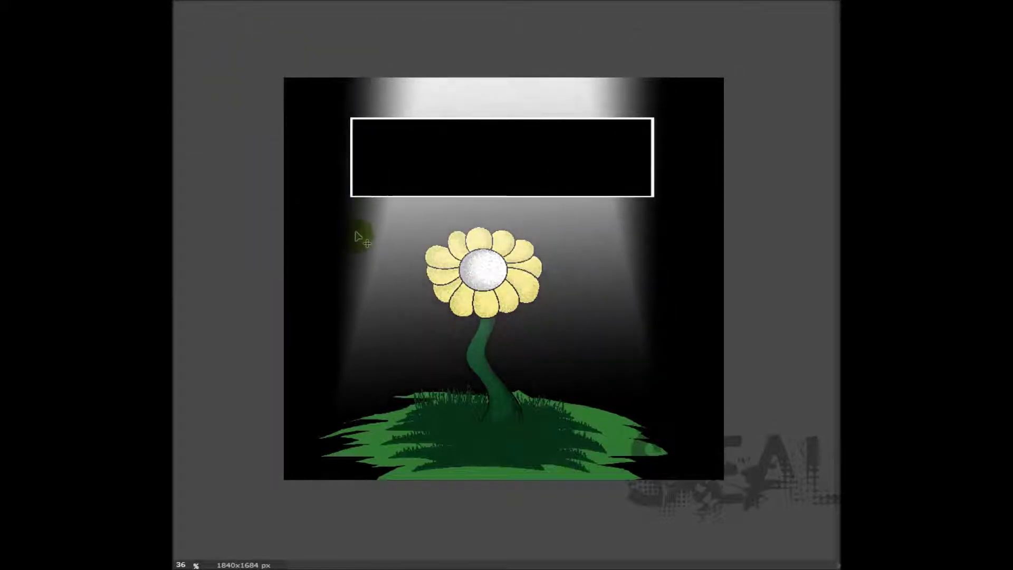
pyautogui.click(506, 277)
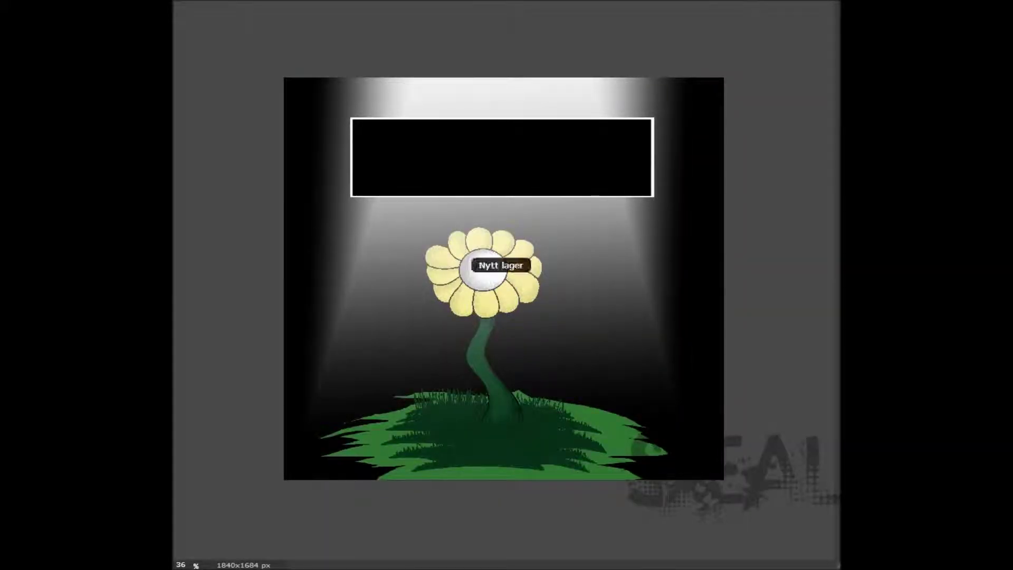
# Try to lasso a hill-shaped area across the ground and paint it pale green with a 200-diameter brush.
pyautogui.click(706, 342)
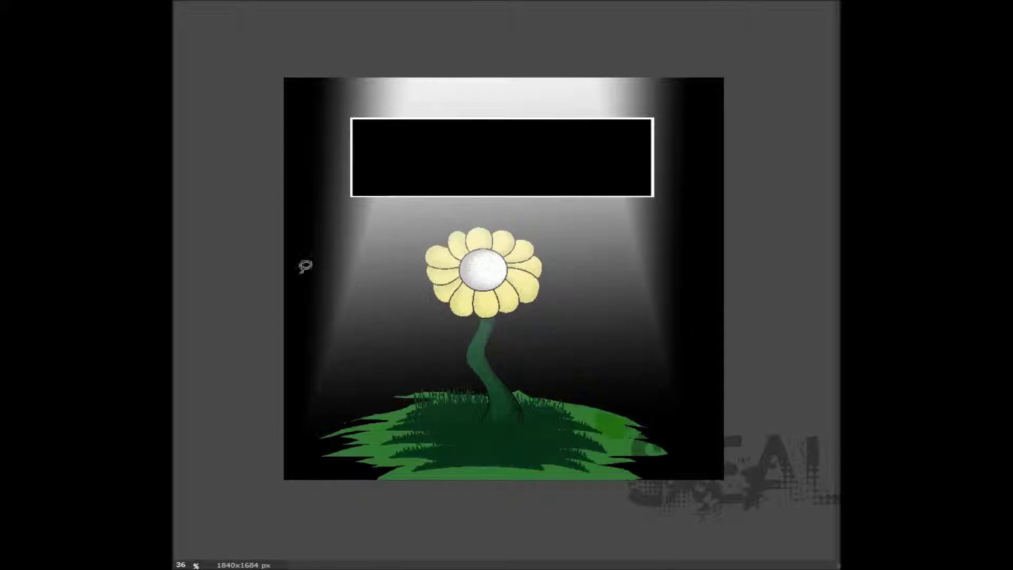
pyautogui.rightClick(294, 227)
pyautogui.click(408, 22)
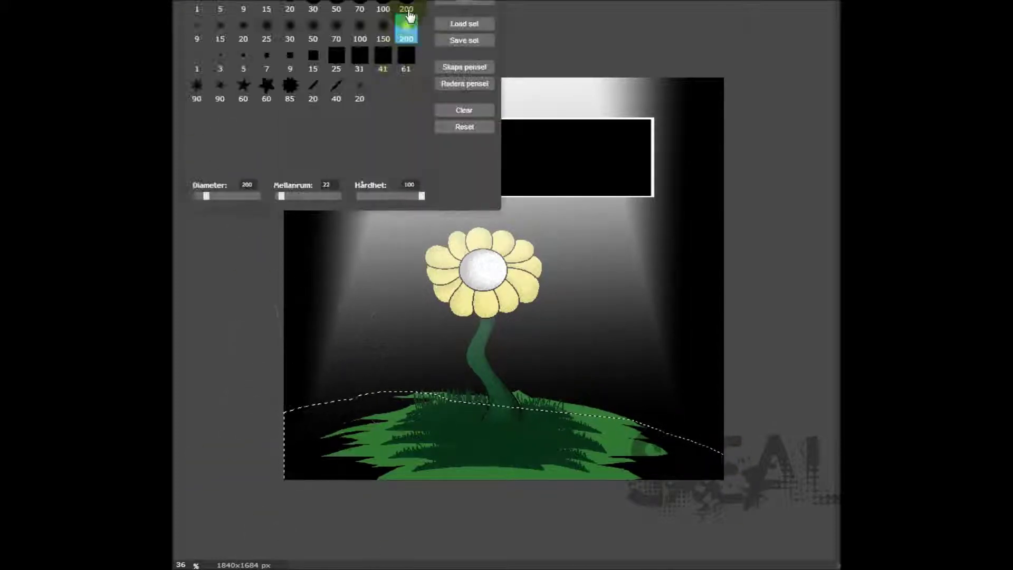
pyautogui.press('Return')
pyautogui.moveTo(385, 403); pyautogui.dragTo(304, 448)
pyautogui.moveTo(615, 464); pyautogui.dragTo(636, 419)
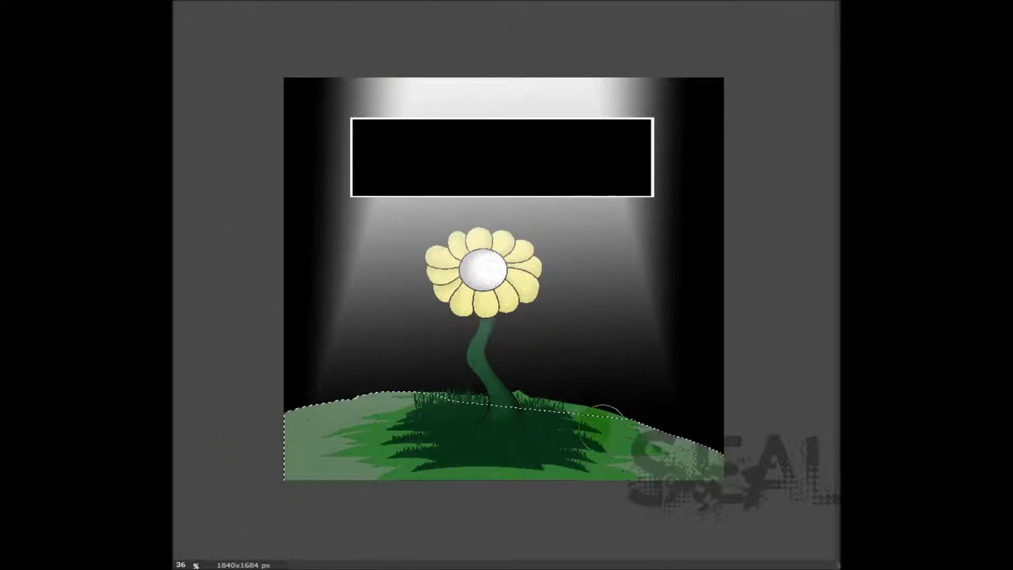
pyautogui.click(301, 446)
pyautogui.hotkey('ctrl', 'z')
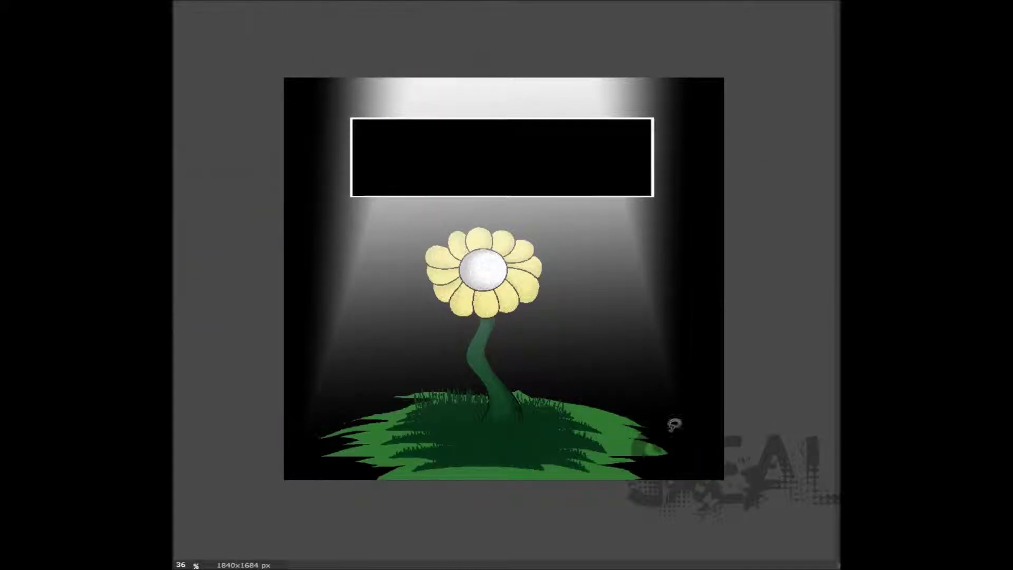
# Try to paint a soft pale green glow along the ground's edges inside a selection and resize it with Free Transform.
pyautogui.moveTo(380, 404); pyautogui.dragTo(324, 437)
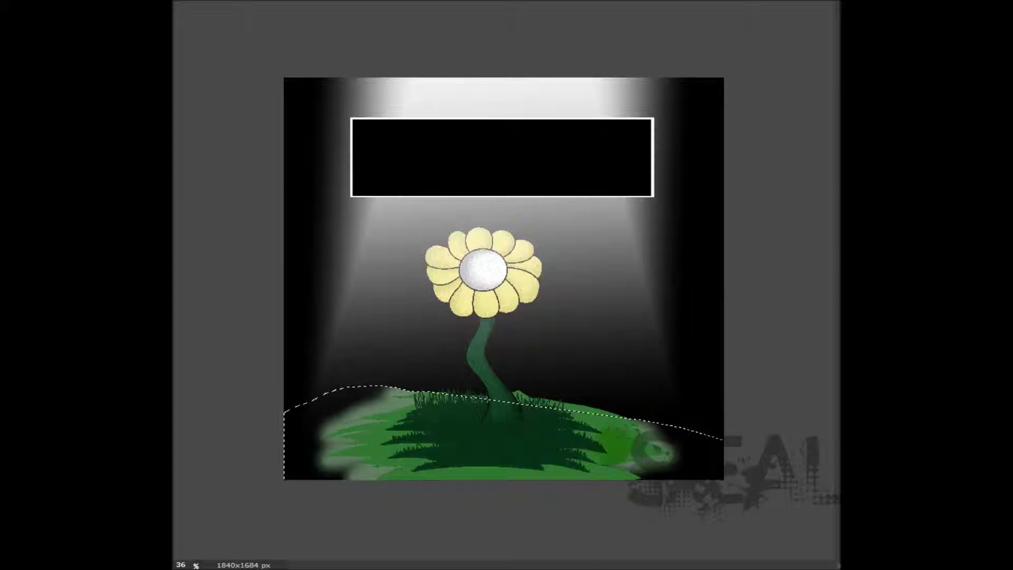
pyautogui.hotkey('ctrl', 't')
pyautogui.moveTo(690, 430); pyautogui.dragTo(778, 433)
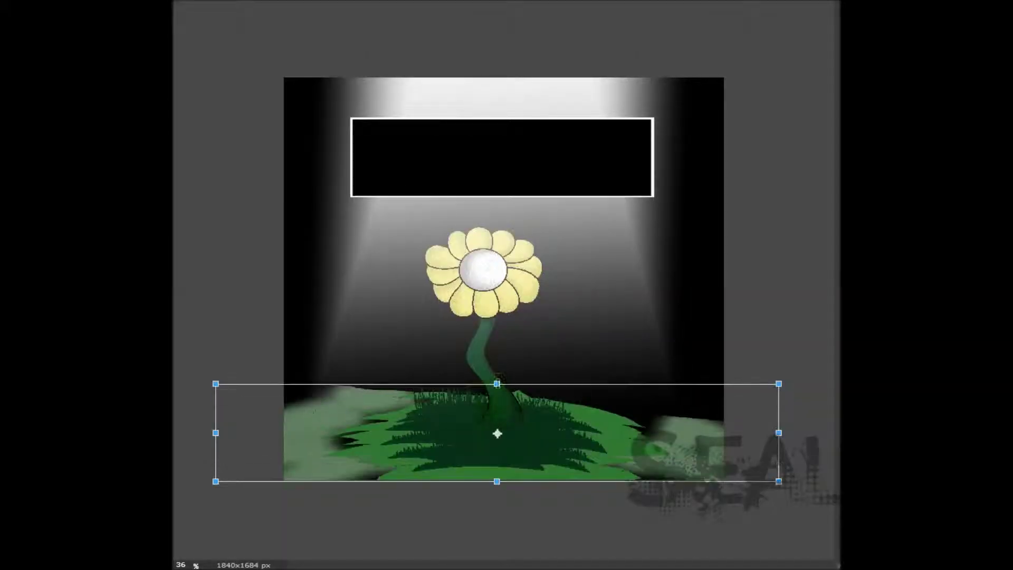
pyautogui.moveTo(779, 433); pyautogui.dragTo(674, 433)
pyautogui.press('Return')
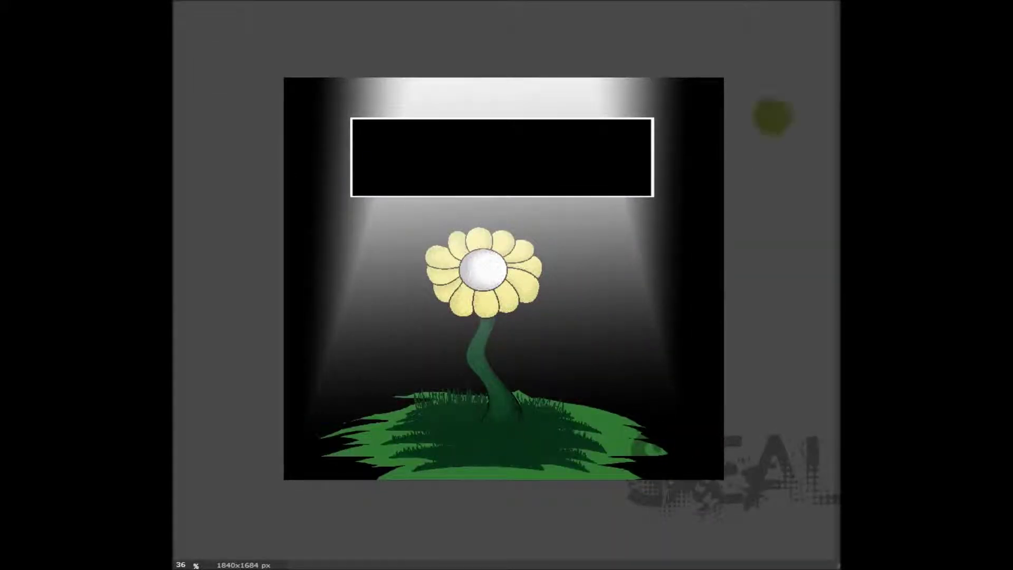
# Add the text "* (It's just a regular flower.)" in Fixedsys and move it up to the black banner.
pyautogui.click(393, 215)
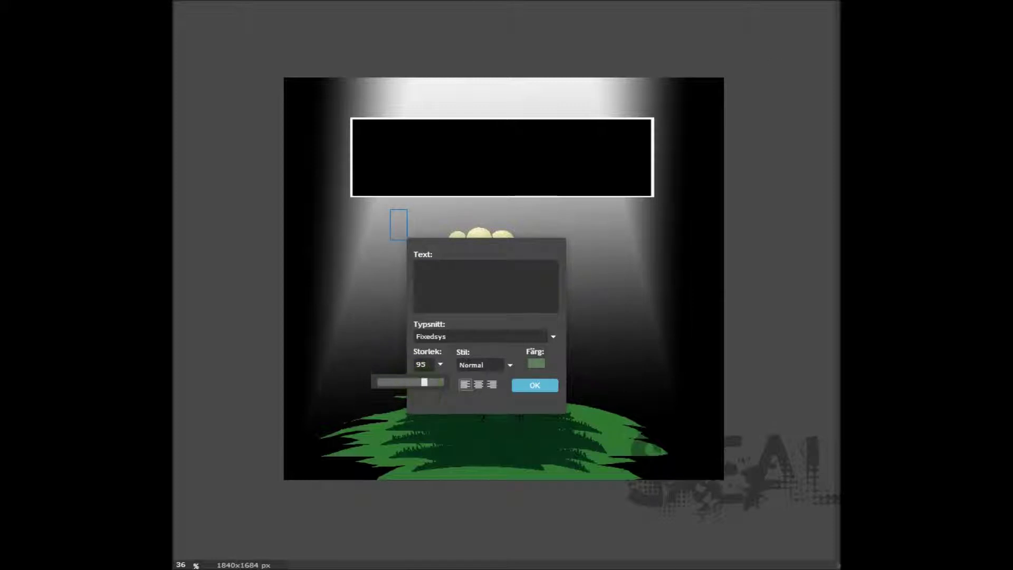
pyautogui.click(511, 288)
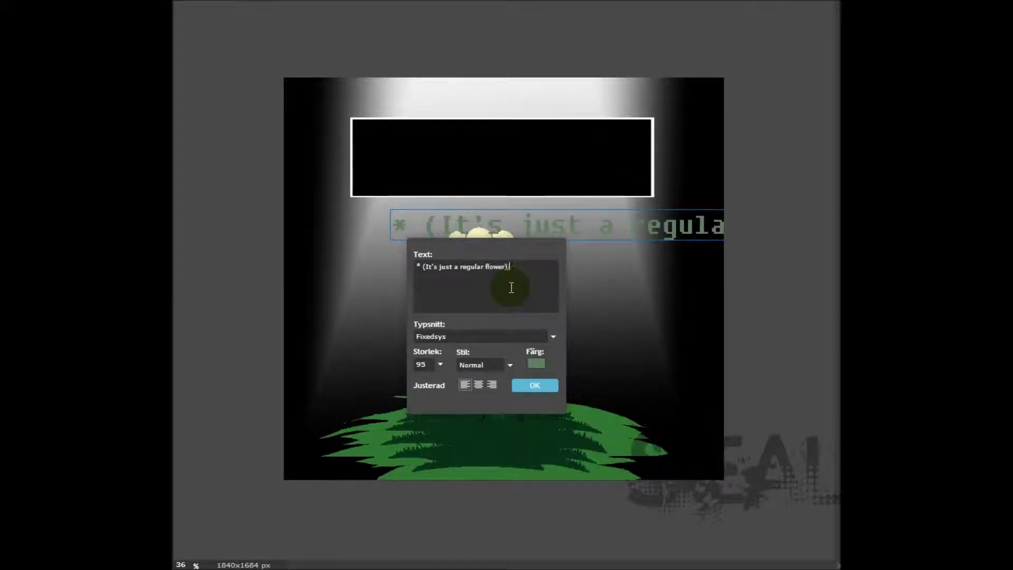
pyautogui.moveTo(491, 233); pyautogui.dragTo(420, 152)
pyautogui.click(502, 295)
pyautogui.press('Left')
pyautogui.write('.')
# Set the text's size to 61 and colour to white, and position it at the banner's upper-left corner.
pyautogui.moveTo(440, 364); pyautogui.dragTo(404, 391)
pyautogui.moveTo(373, 120); pyautogui.dragTo(401, 126)
pyautogui.click(536, 363)
pyautogui.click(696, 351)
pyautogui.click(527, 385)
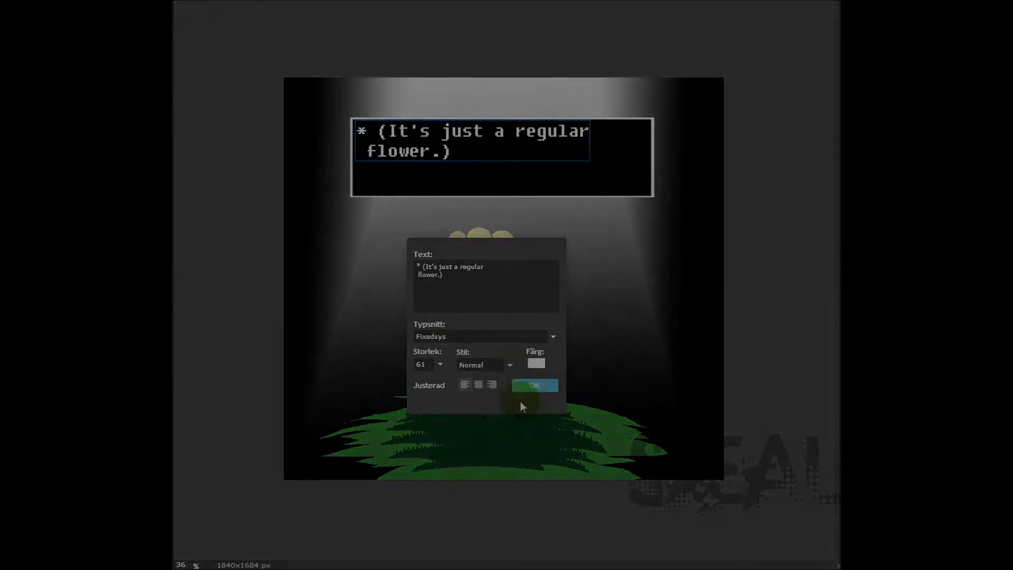